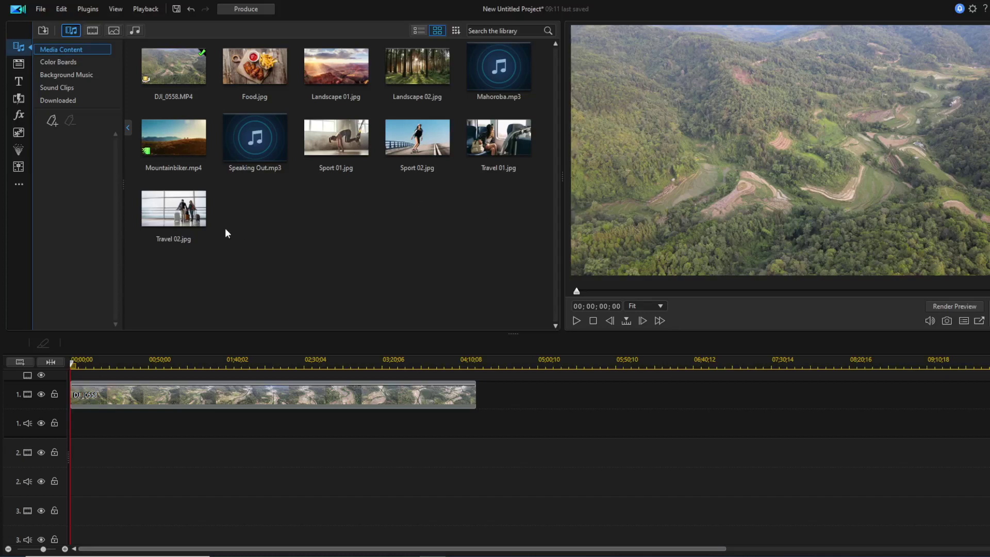
Move PowerDirector down to uncover the desktop and refresh the desktop.
drag(434, 9, 477, 205)
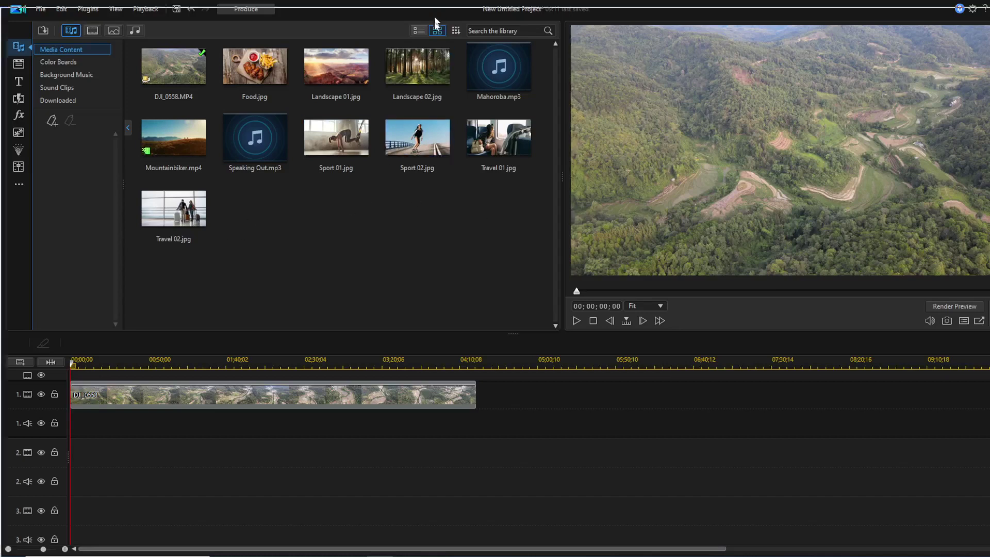
right_click(441, 66)
click(447, 100)
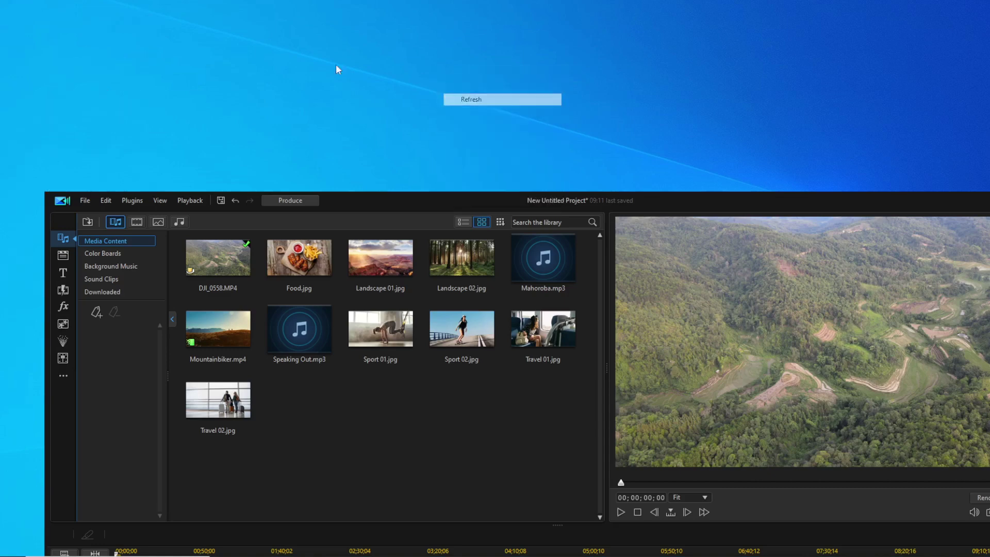
right_click(24, 13)
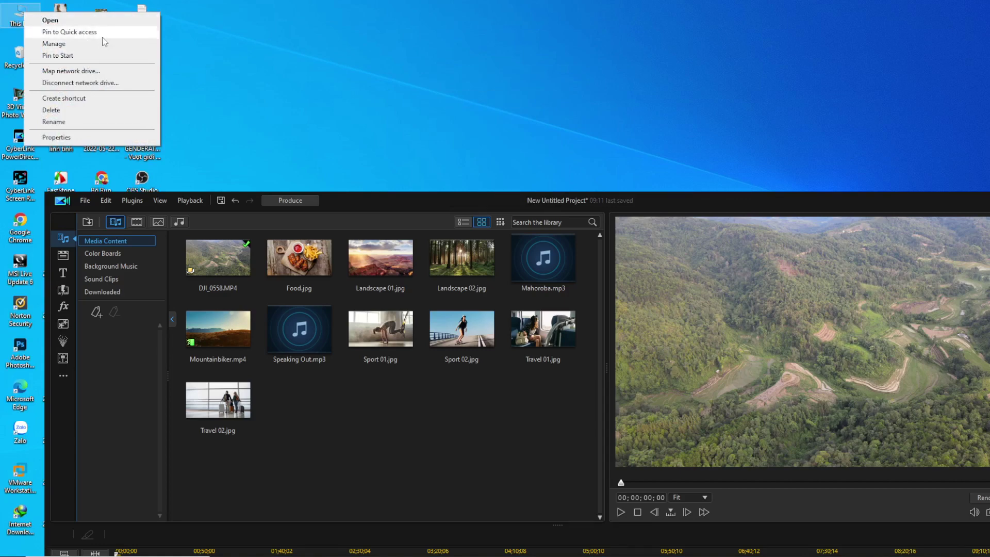
Move the editor up and left, refresh the desktop again and bring up its context menu.
drag(367, 202, 342, 96)
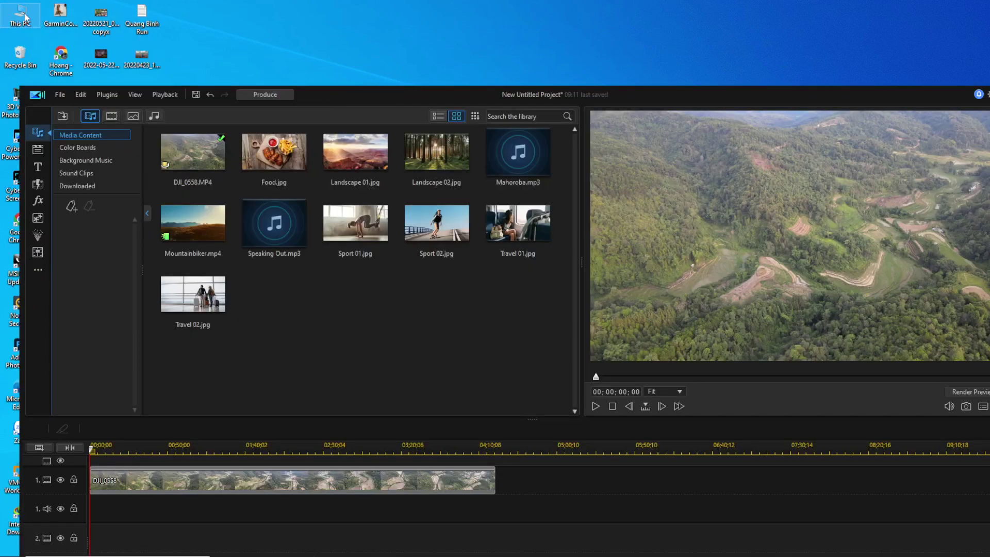
right_click(268, 29)
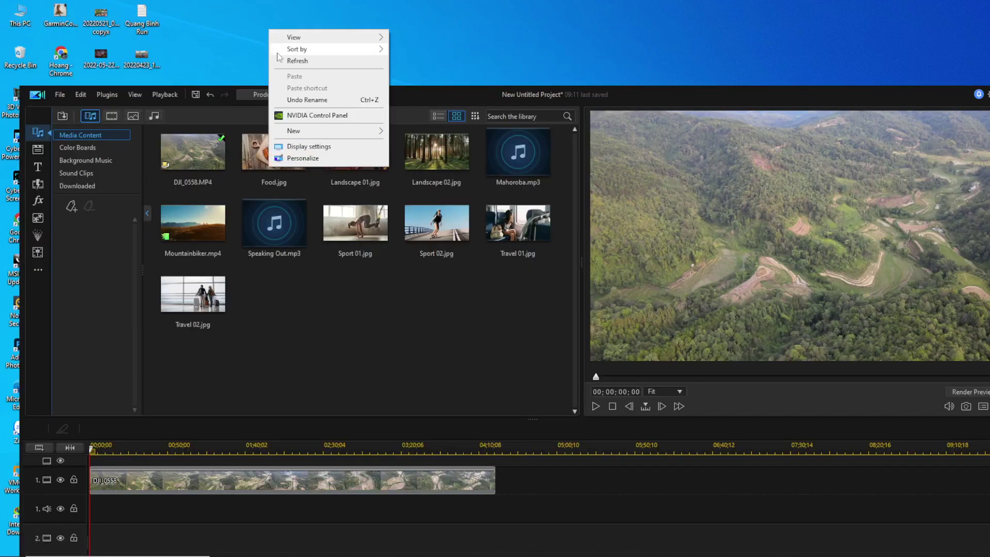
click(286, 60)
right_click(248, 54)
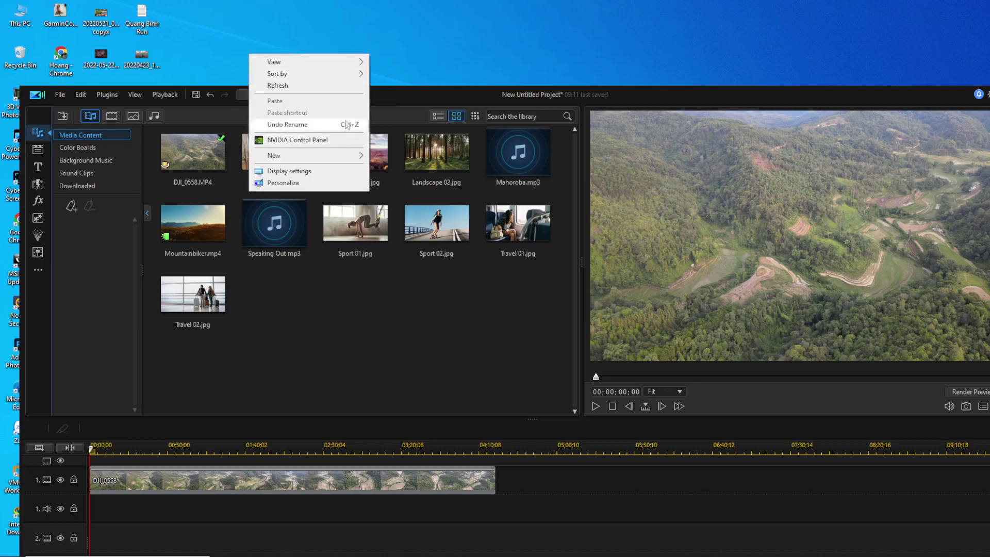
Open Display settings and check the 1920 × 1080 resolution list without changing it.
click(335, 170)
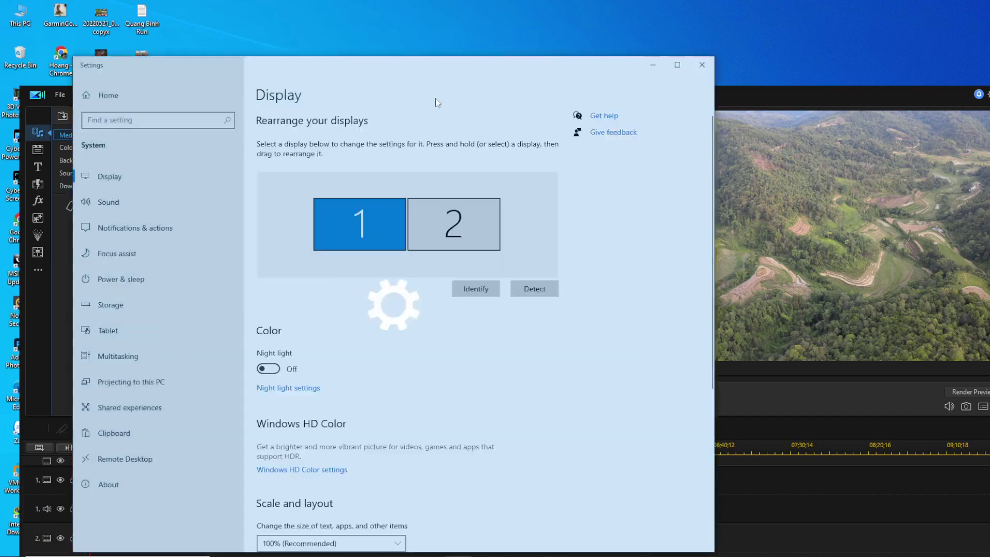
scroll(341, 328, down, 4)
scroll(340, 327, down, 3)
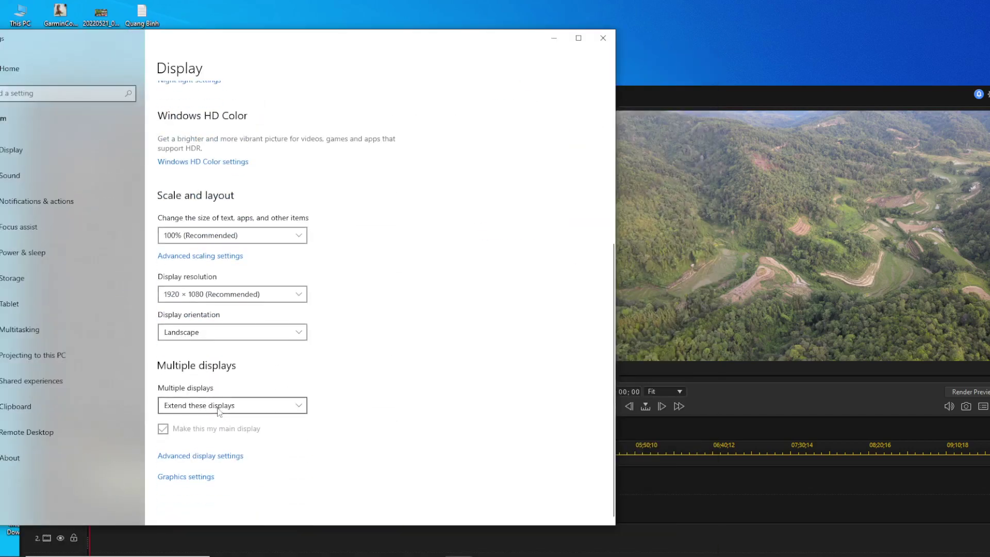
click(227, 297)
click(398, 258)
Close the Settings window and maximize PowerDirector to fill the screen.
drag(480, 33, 551, 25)
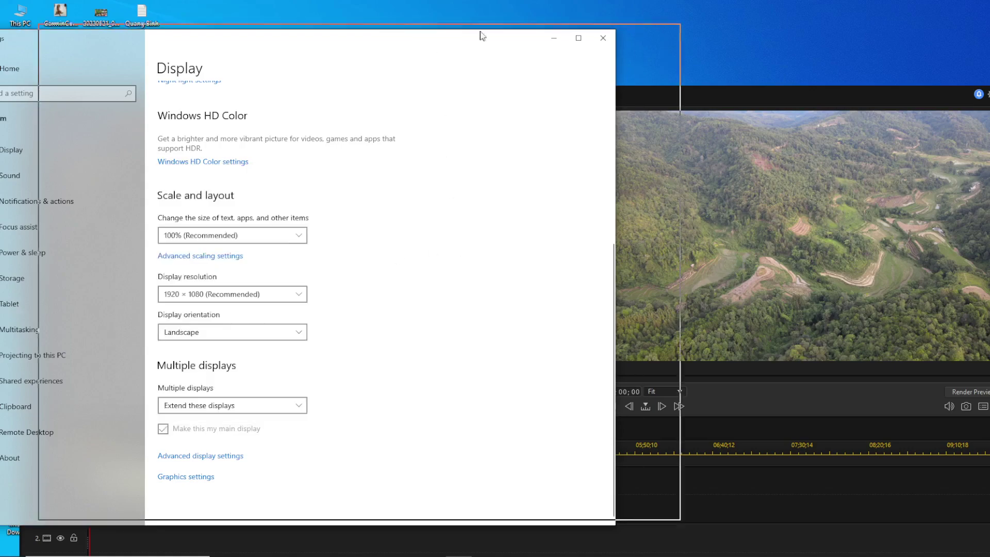
scroll(445, 194, up, 5)
scroll(456, 209, up, 2)
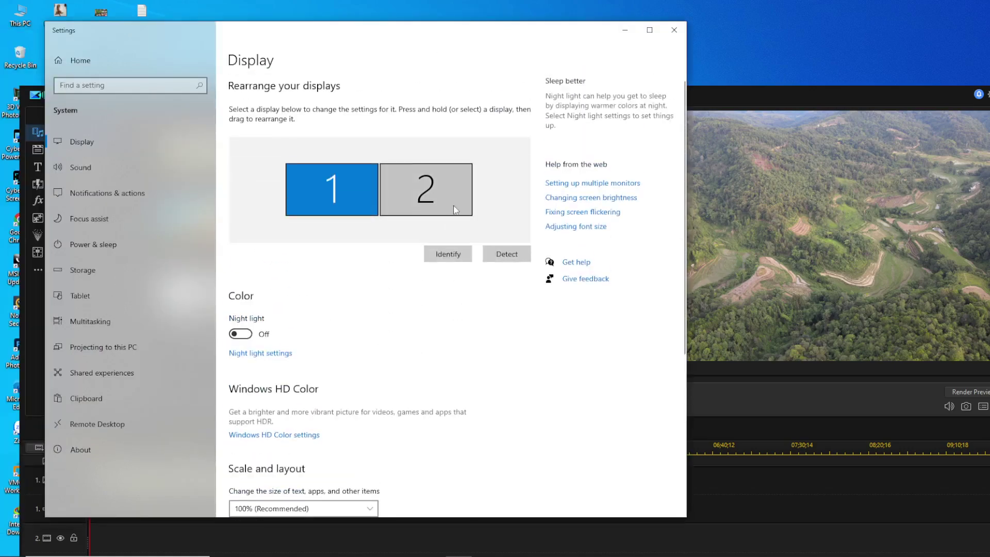
click(674, 30)
drag(633, 95, 626, 5)
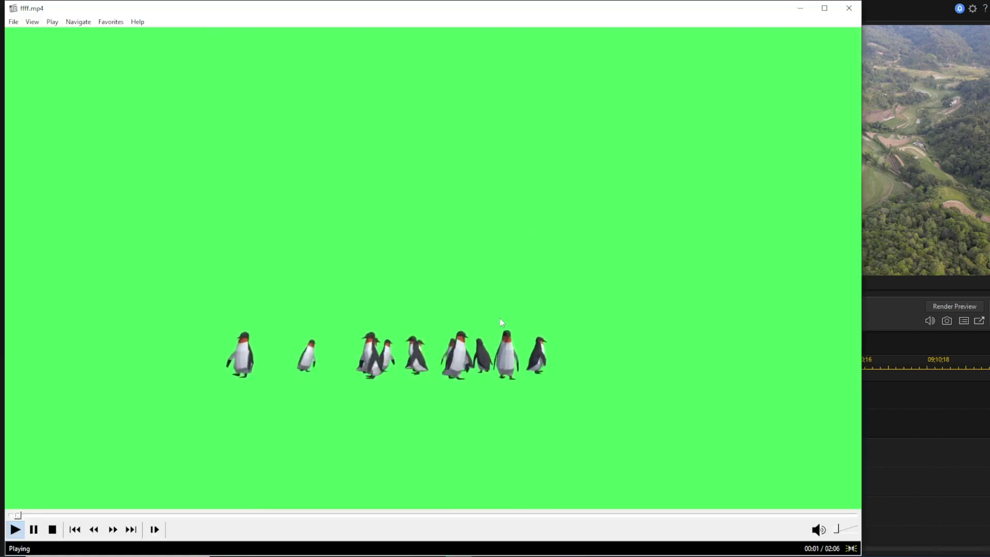
click(499, 321)
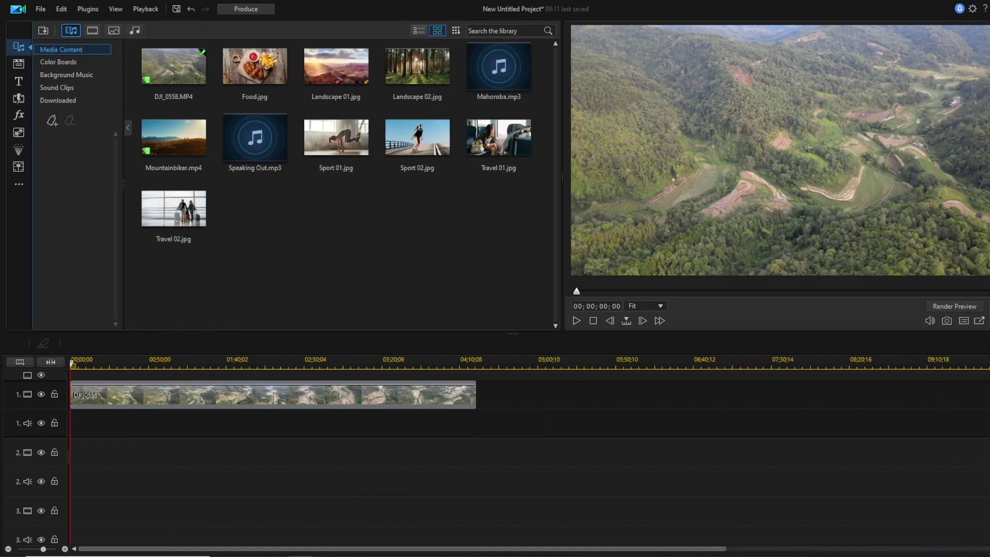
Import ffff.mp4, place it on track 2 near 05;36;21, preview it and select it.
drag(299, 360, 244, 359)
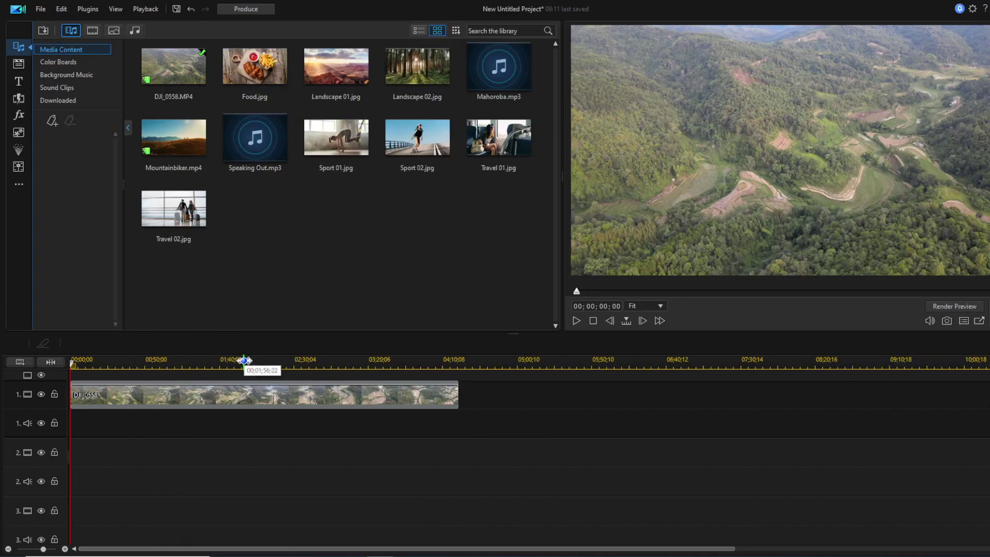
click(181, 361)
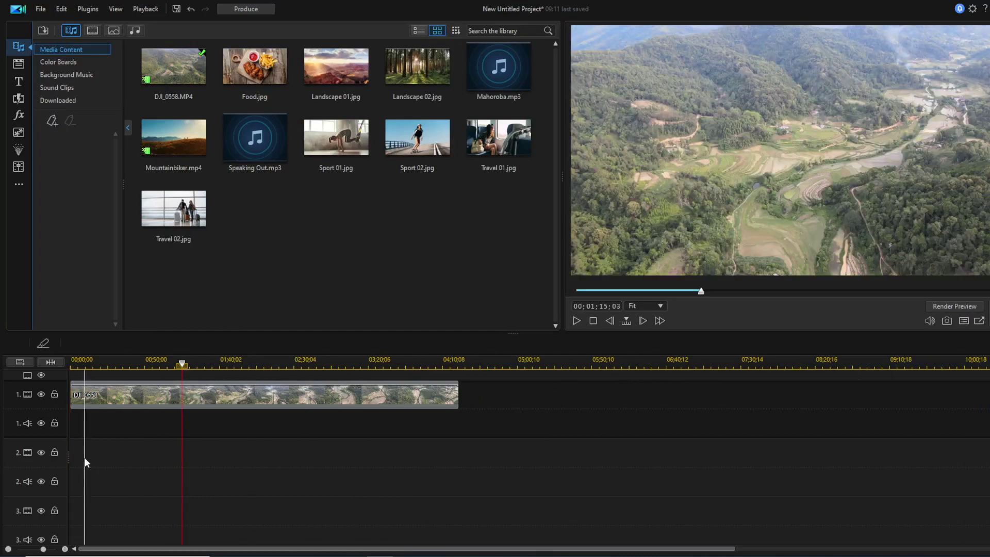
drag(772, 147, 88, 461)
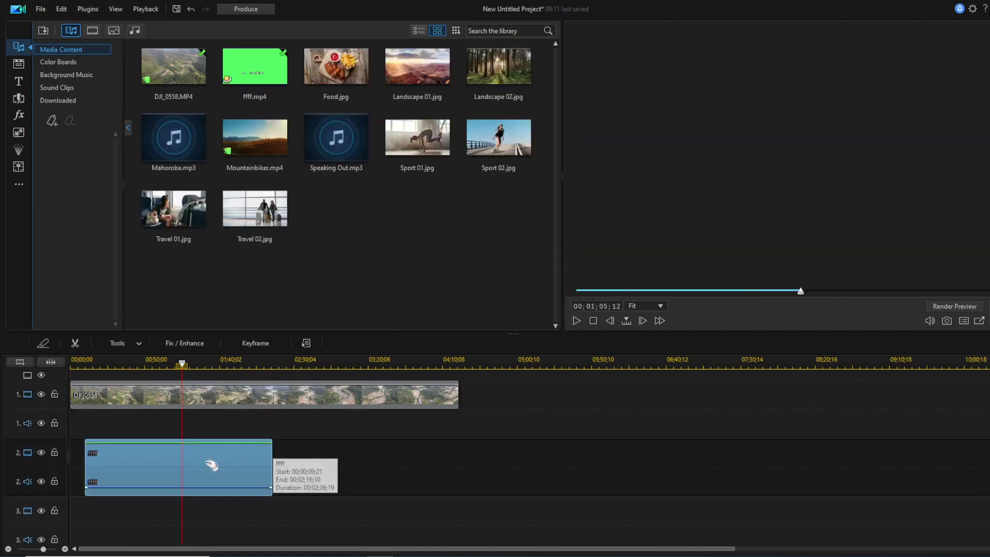
drag(210, 464, 708, 467)
click(576, 321)
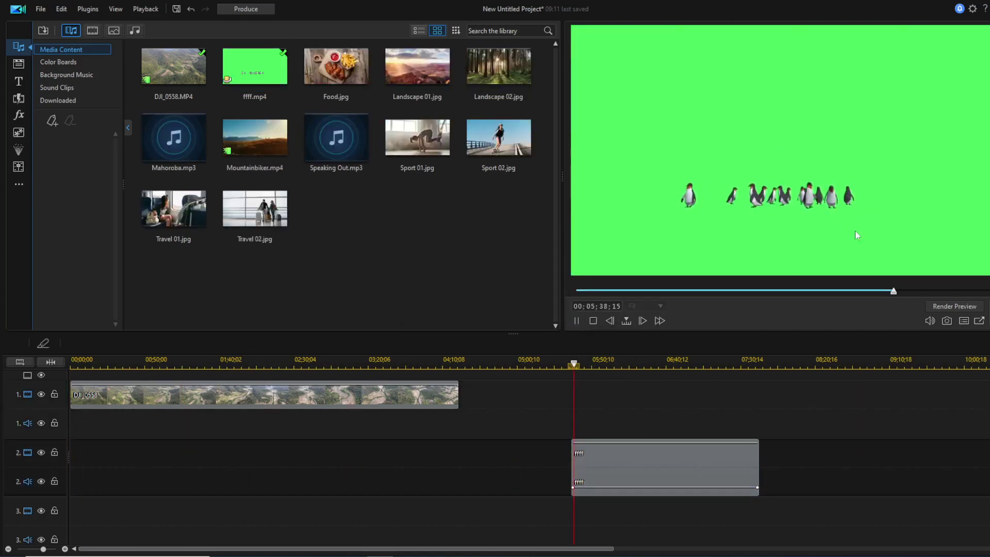
click(647, 465)
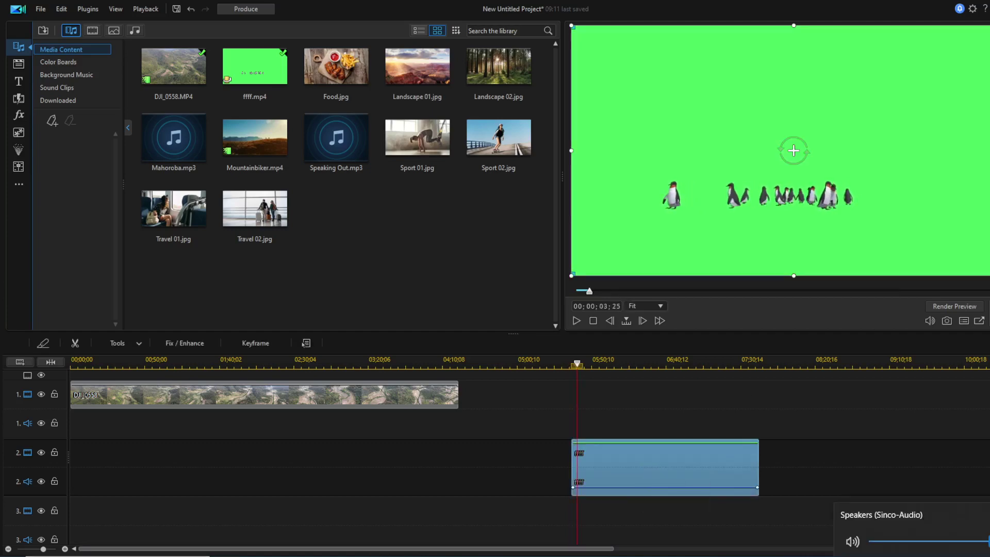
Launch Control Panel from Windows search.
key(super+s)
text(co)
key(Escape)
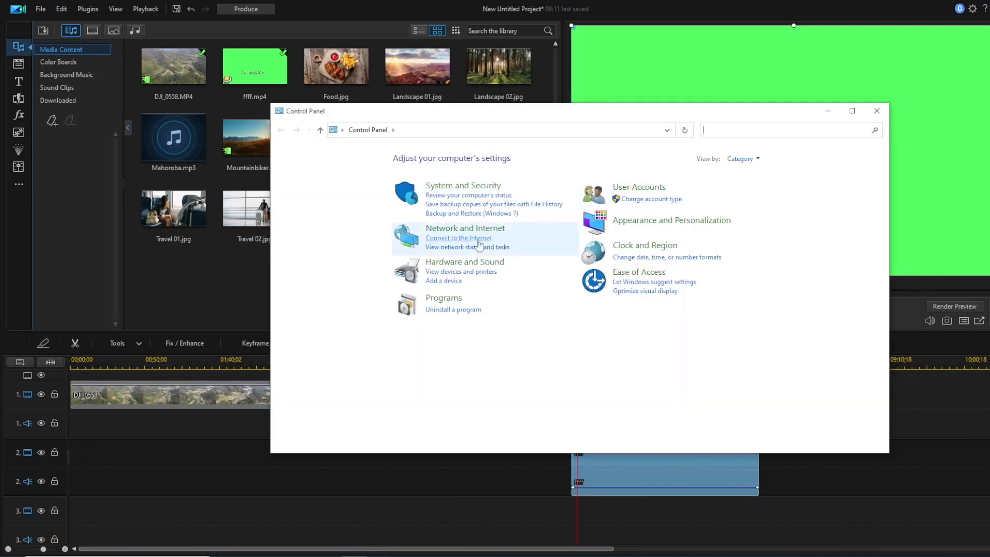
In Hardware and Sound's playback devices, make the High Definition Audio Speakers the default.
click(452, 262)
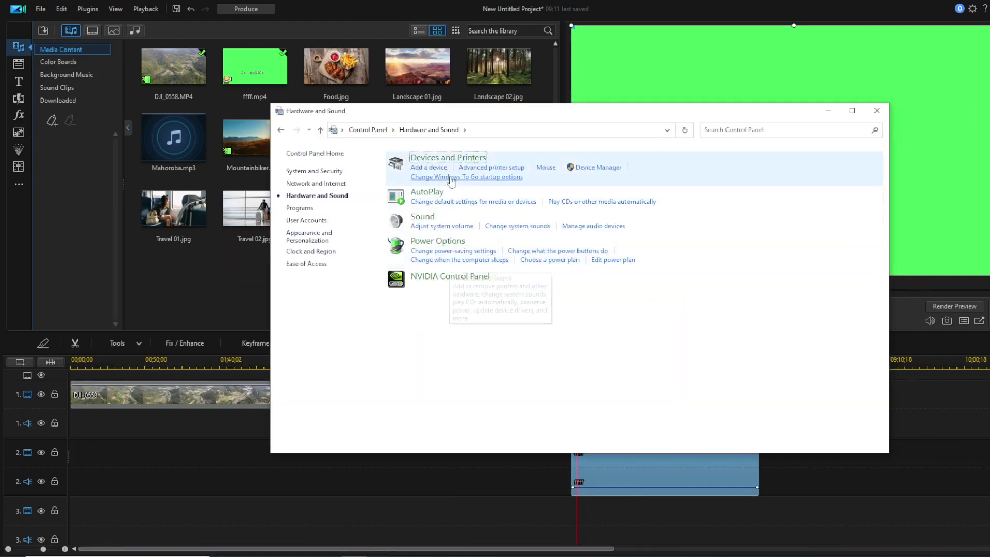
click(619, 226)
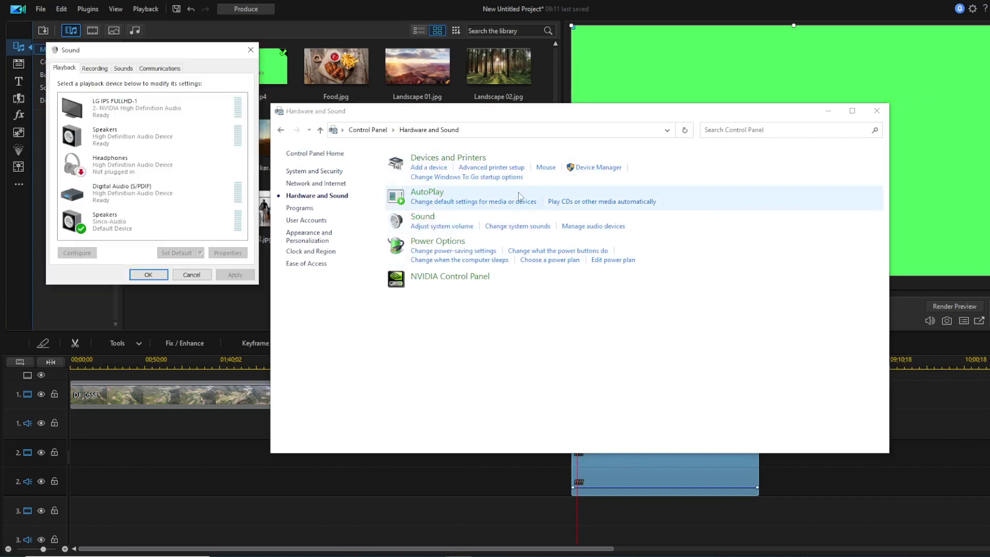
right_click(110, 108)
click(102, 192)
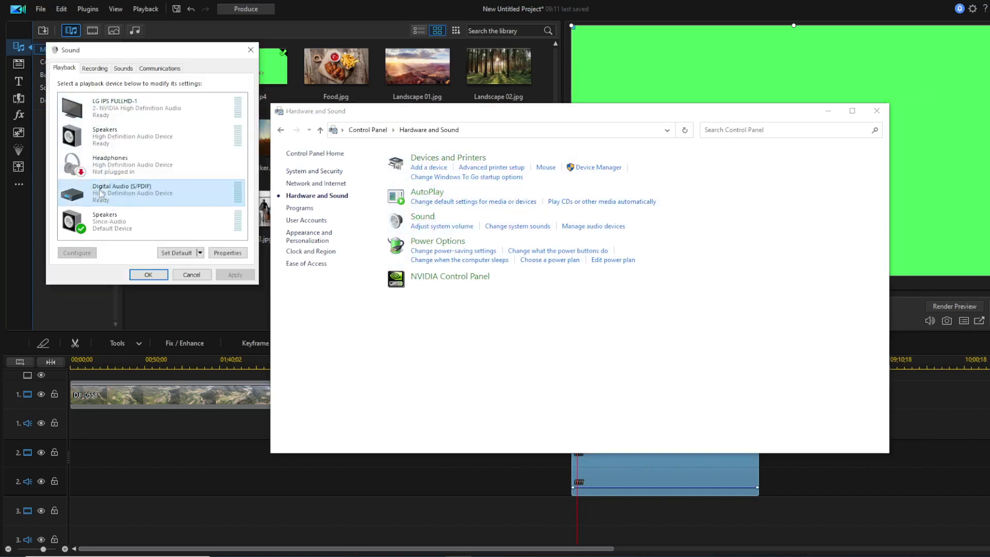
right_click(110, 137)
click(142, 179)
Disable the Sinco-Audio and LG IPS FULLHD-1 outputs and confirm with OK.
right_click(106, 221)
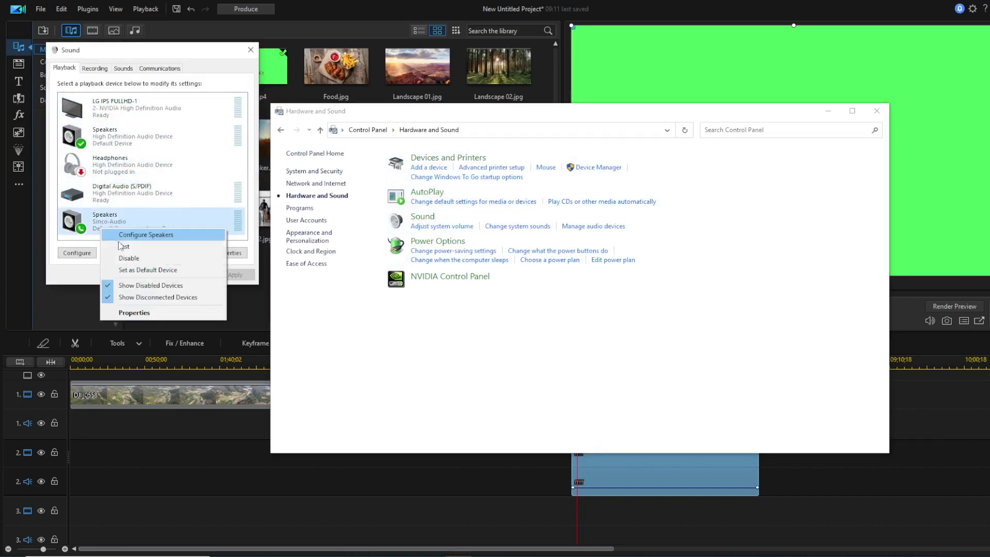
click(135, 250)
right_click(107, 113)
click(120, 142)
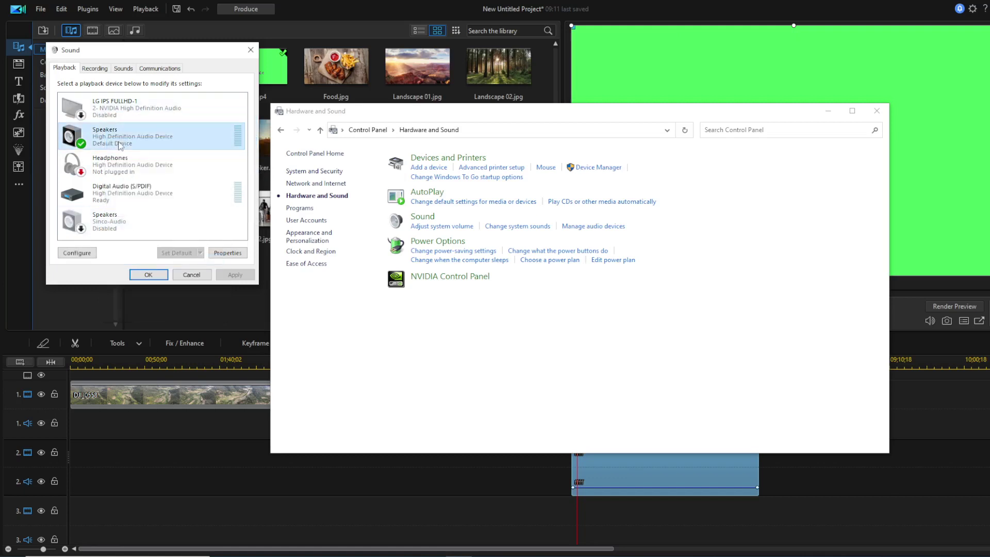
right_click(119, 144)
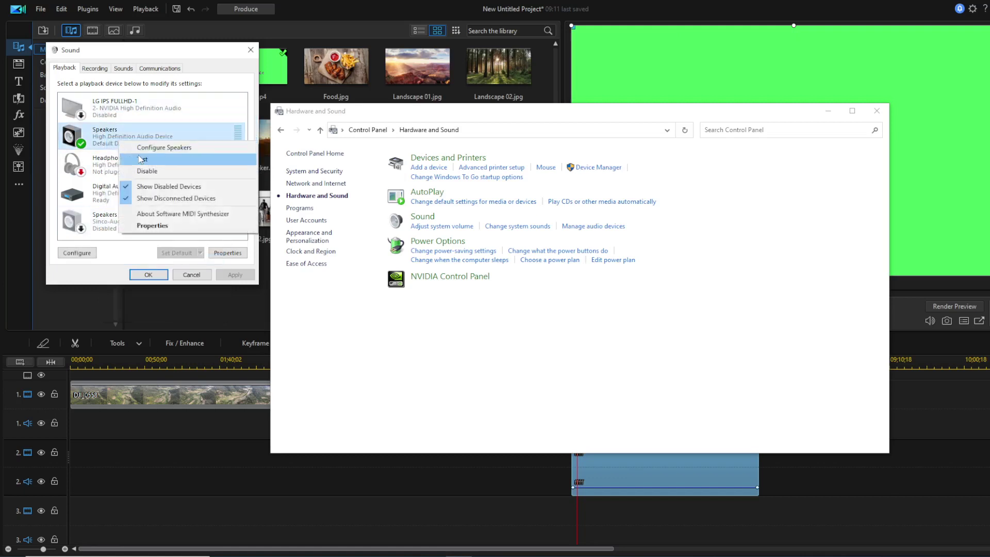
click(148, 274)
Close Control Panel, slide the ffff penguin clip to 00:00 on track 2 and preview it.
click(877, 111)
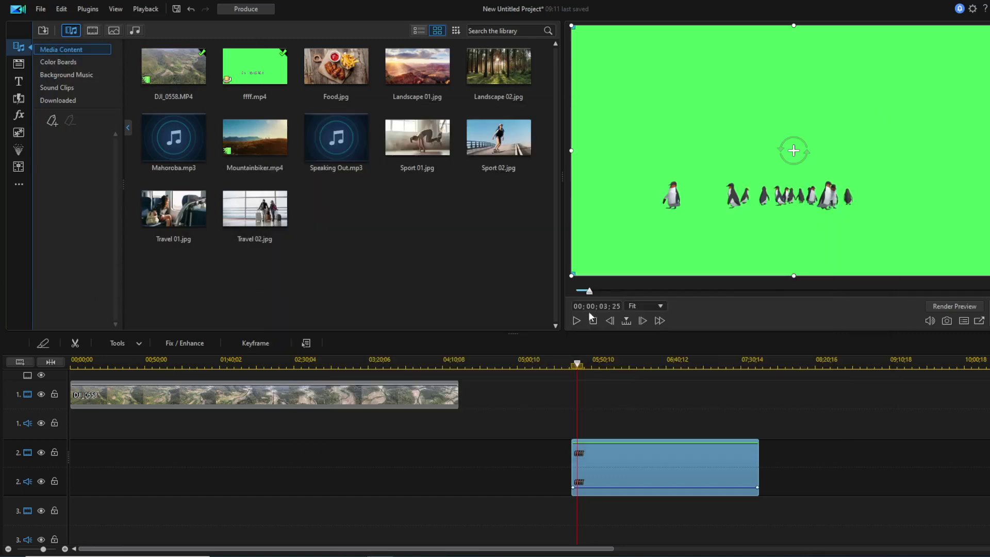
click(575, 321)
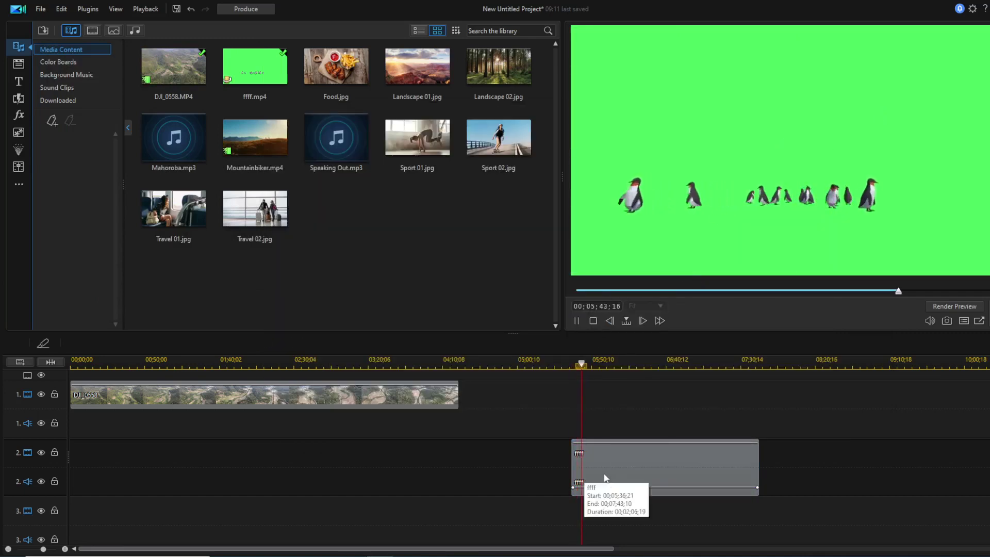
drag(636, 468, 542, 468)
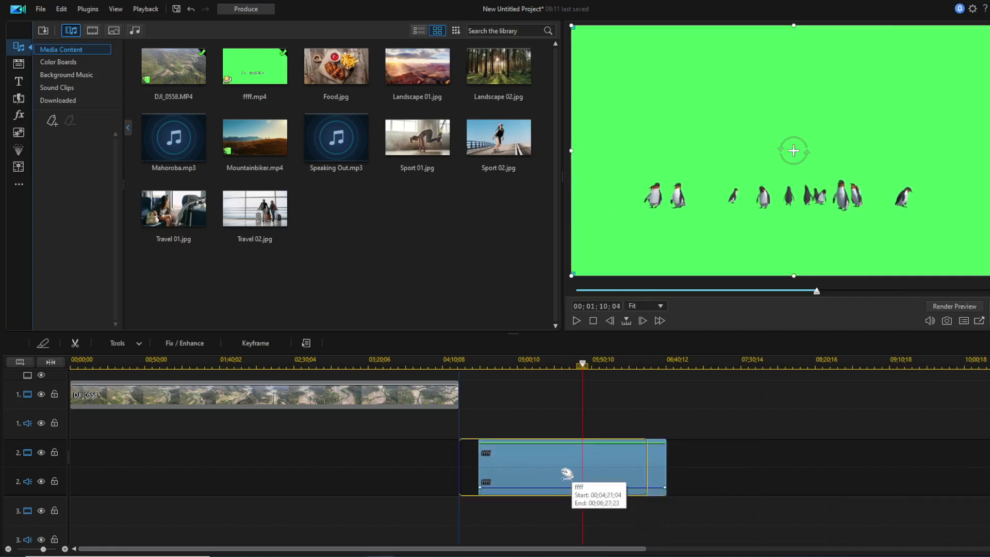
mouse_move(593, 468)
mouse_down()
mouse_move(632, 466)
mouse_move(186, 467)
mouse_up()
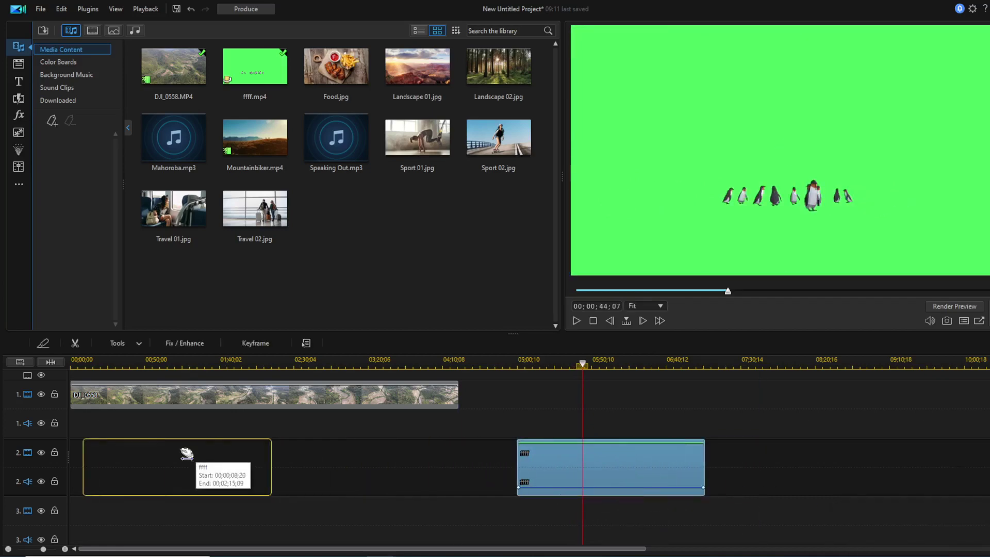
click(96, 364)
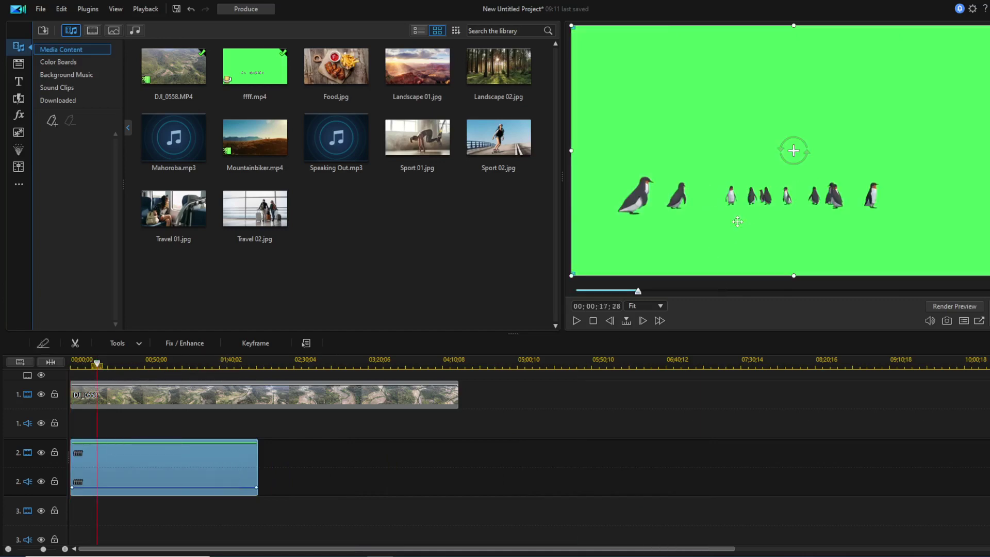
click(576, 321)
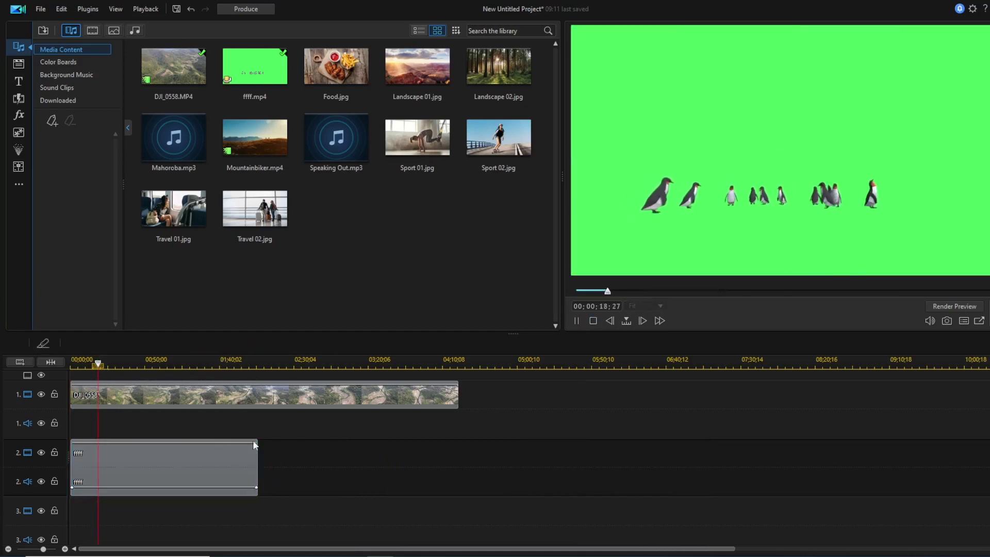
click(168, 457)
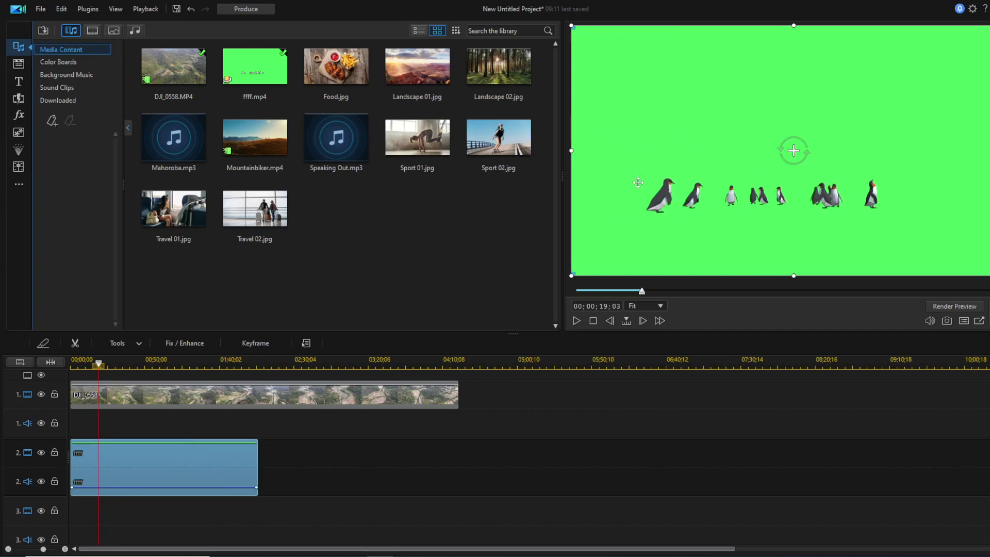
click(291, 364)
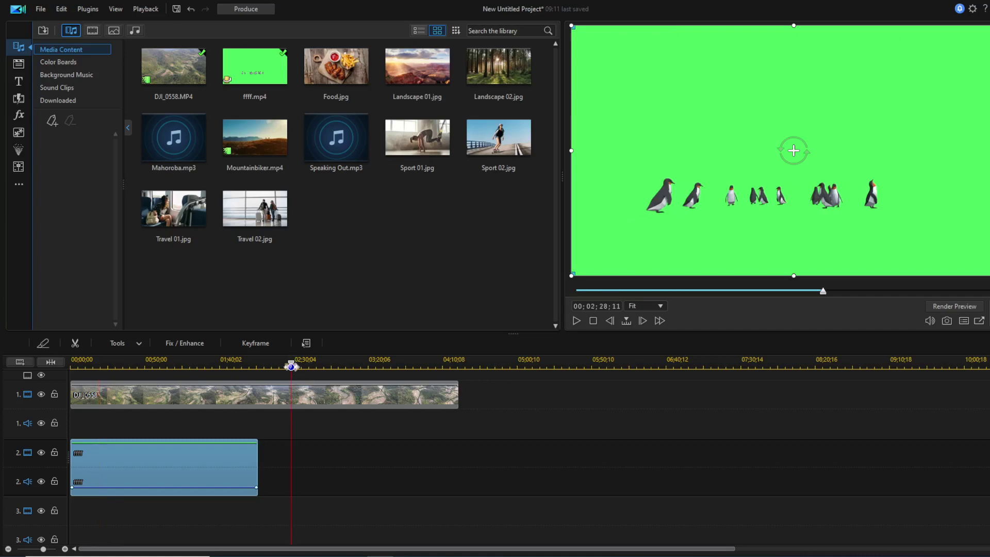
click(159, 364)
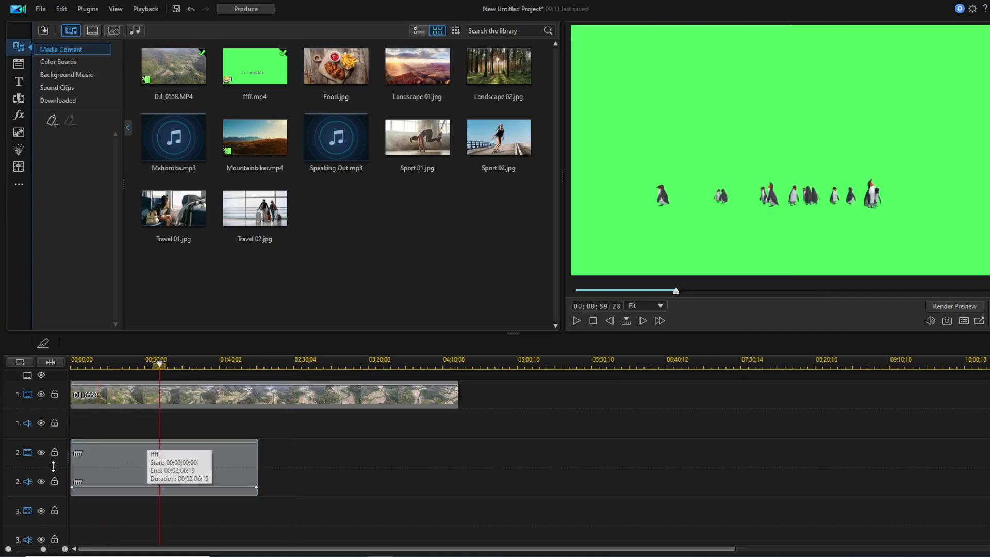
click(41, 453)
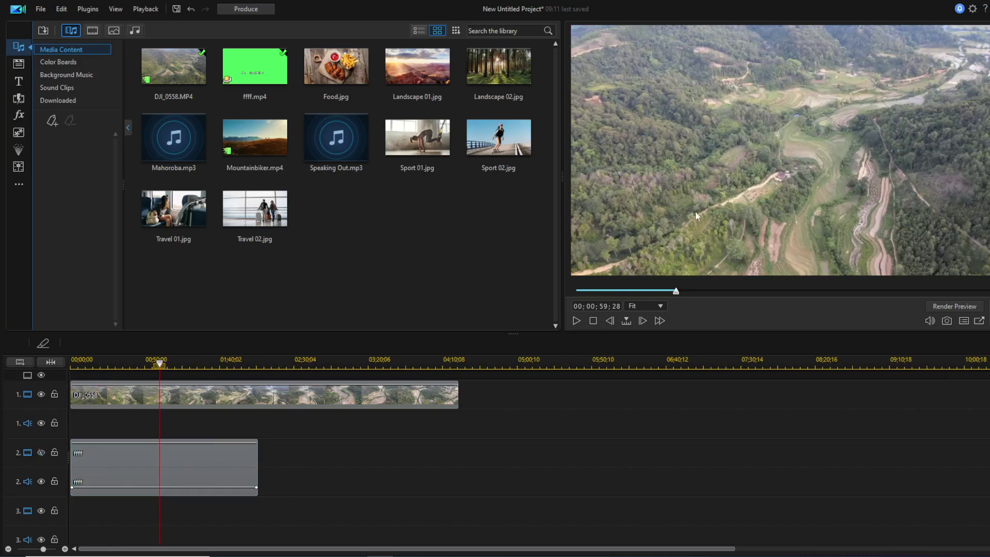
click(42, 453)
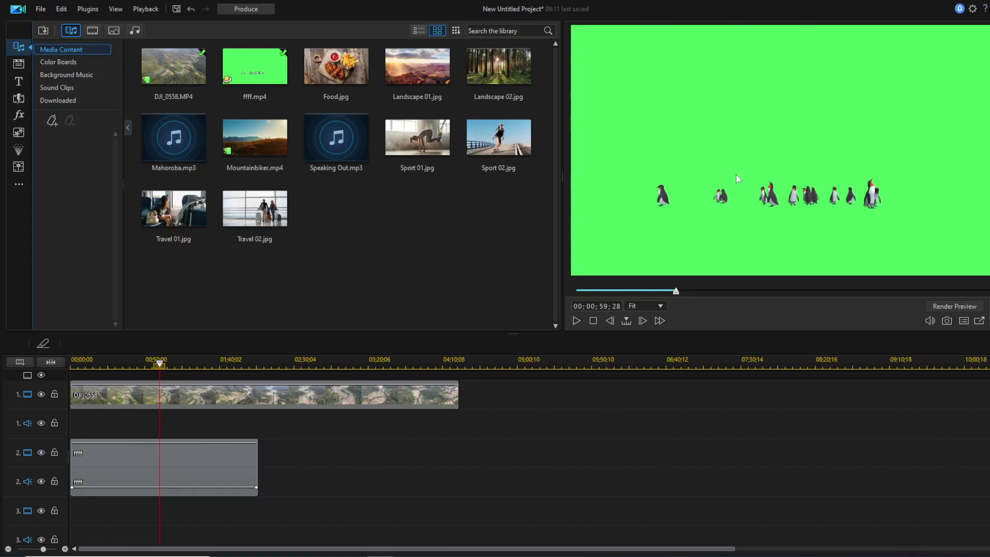
Lock track 1 holding DJI_0558.MP4, then reselect the ffff penguin clip on track 2.
click(143, 448)
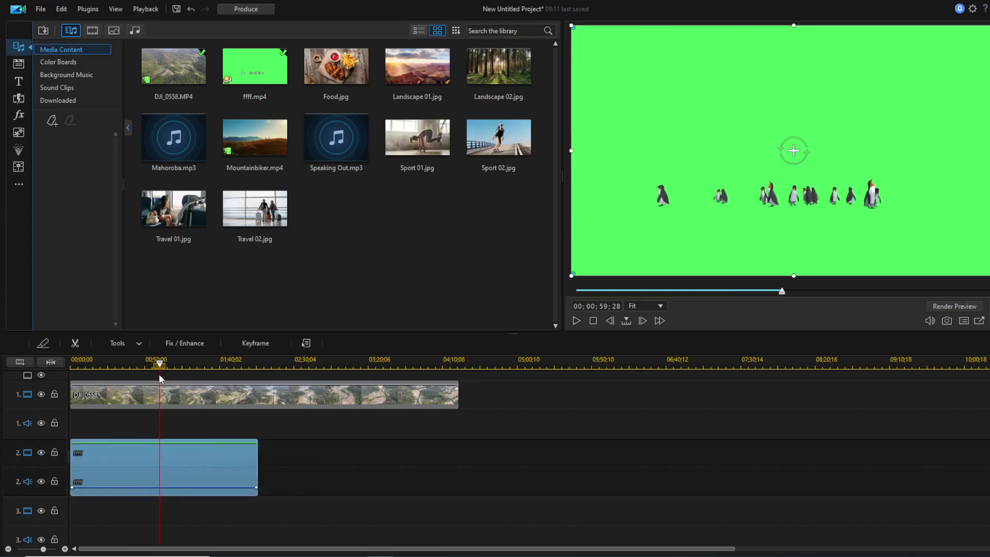
right_click(159, 470)
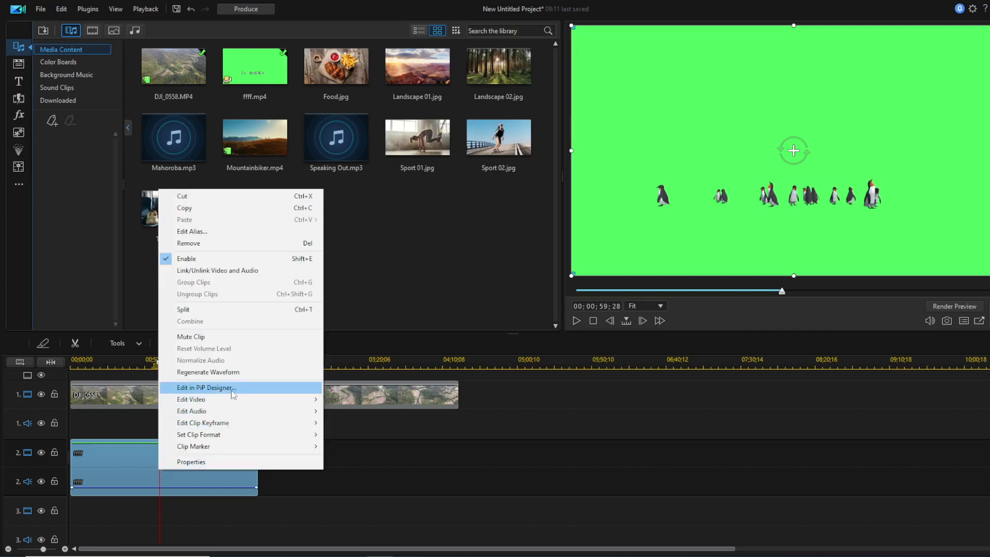
click(132, 346)
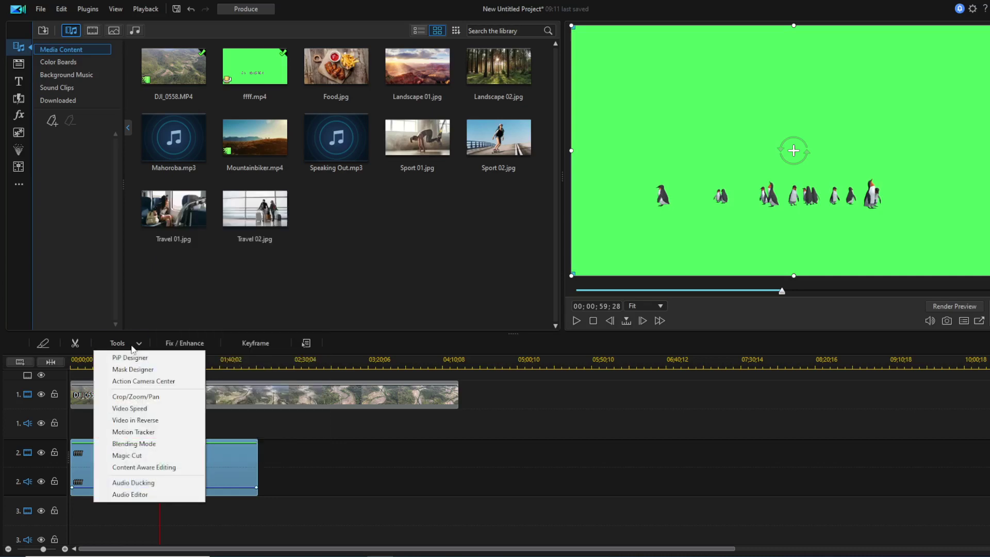
click(412, 485)
click(213, 462)
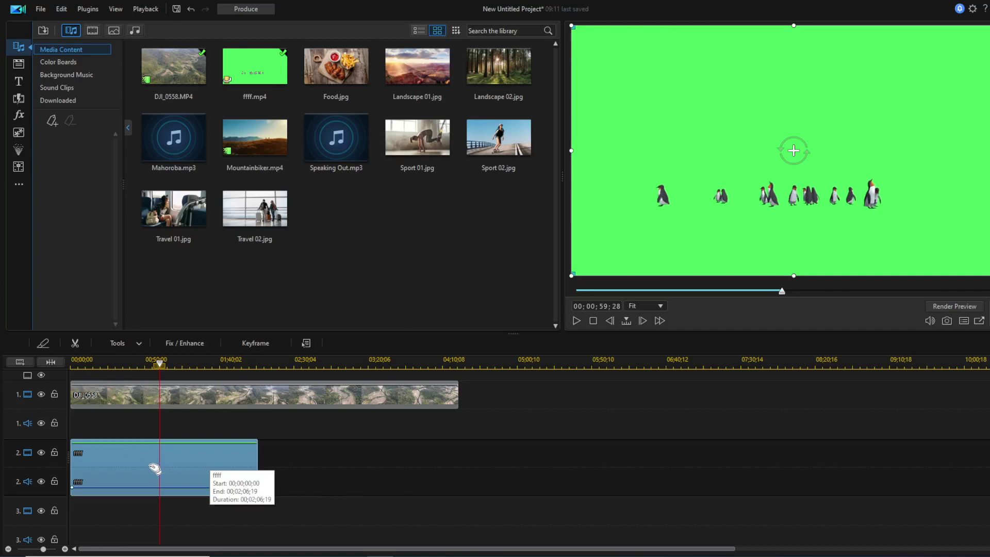
click(144, 397)
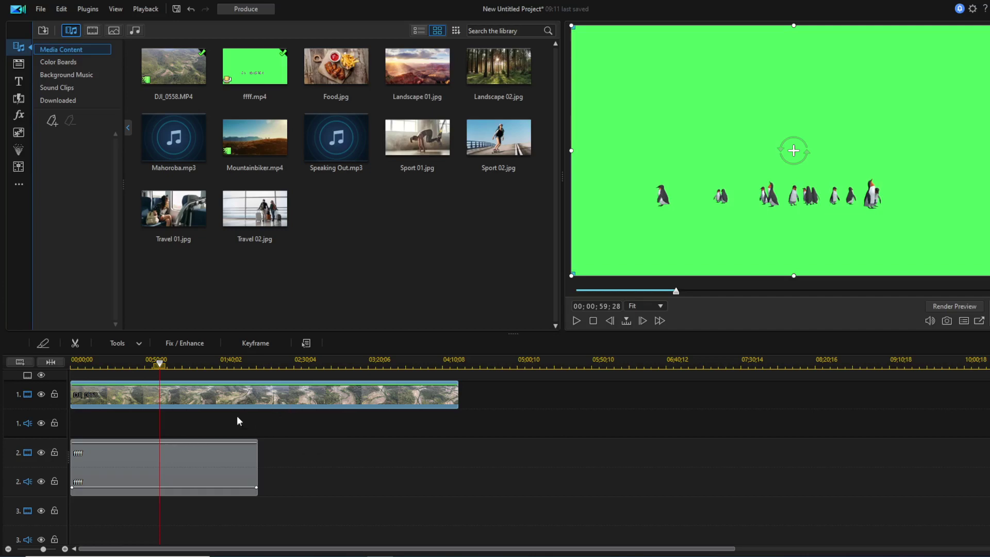
click(54, 395)
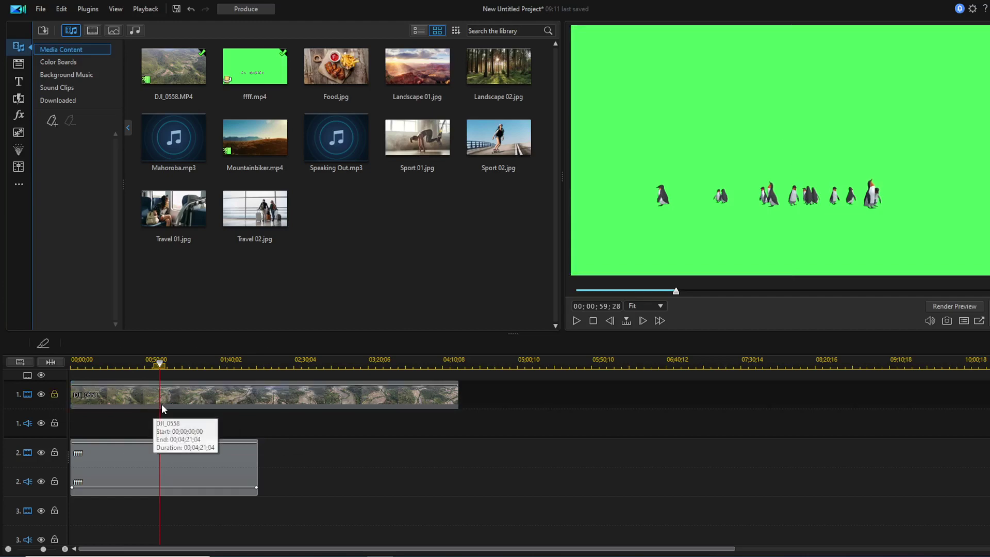
click(171, 467)
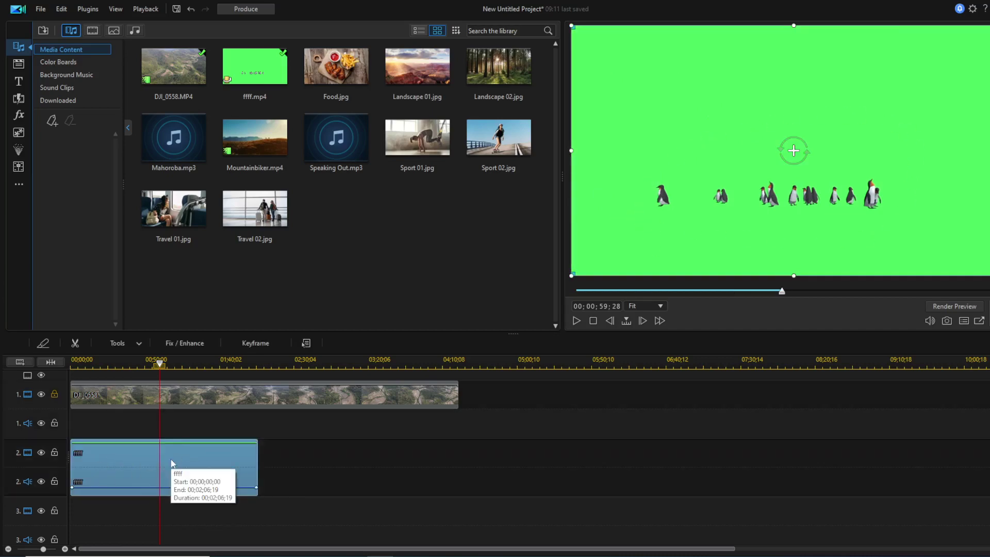
Open PiP Designer for the penguin clip and turn on Chroma Key.
click(129, 343)
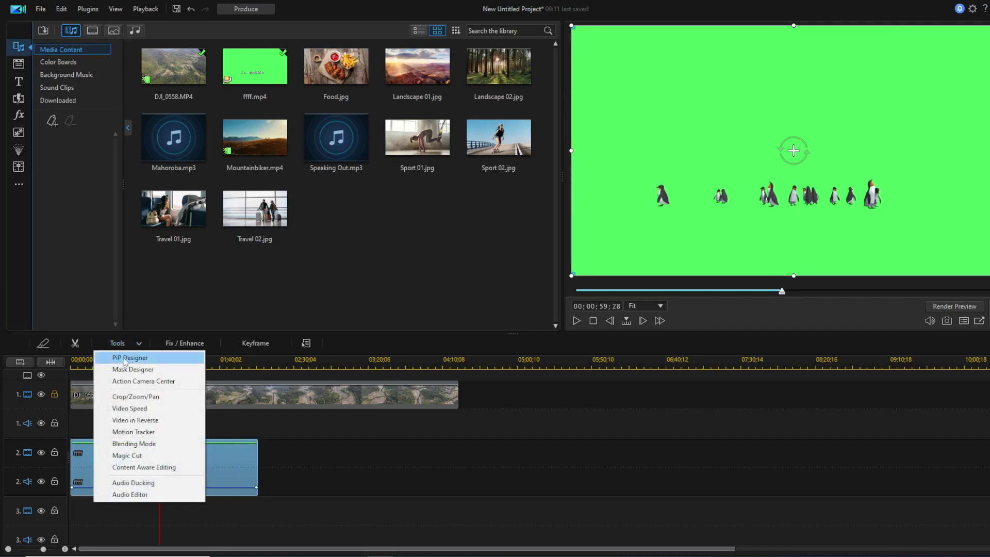
click(125, 359)
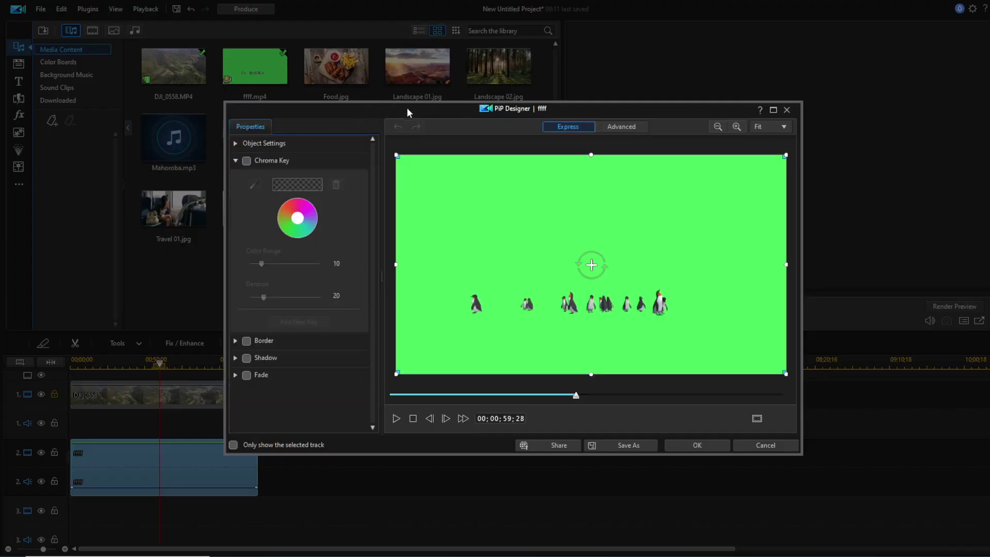
drag(407, 107, 305, 90)
click(133, 142)
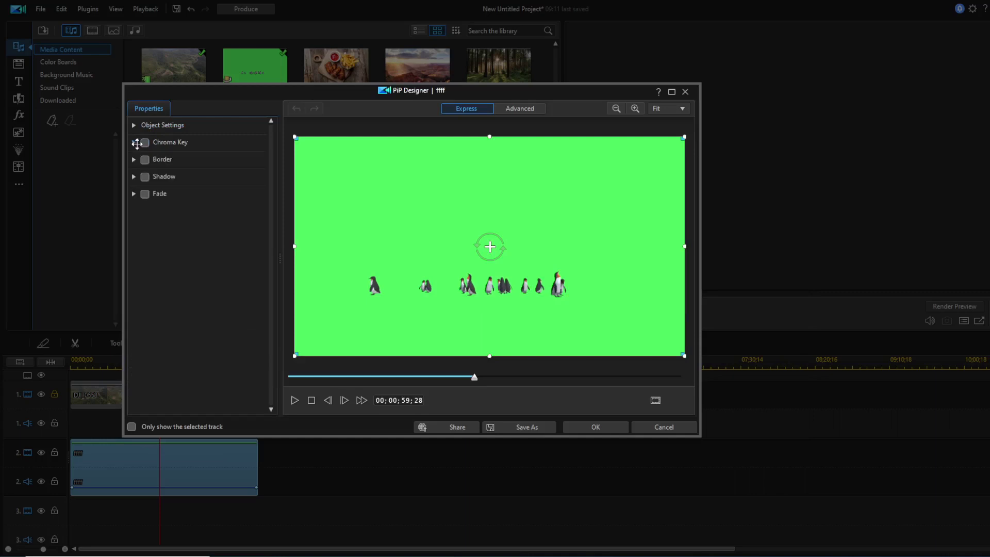
click(132, 143)
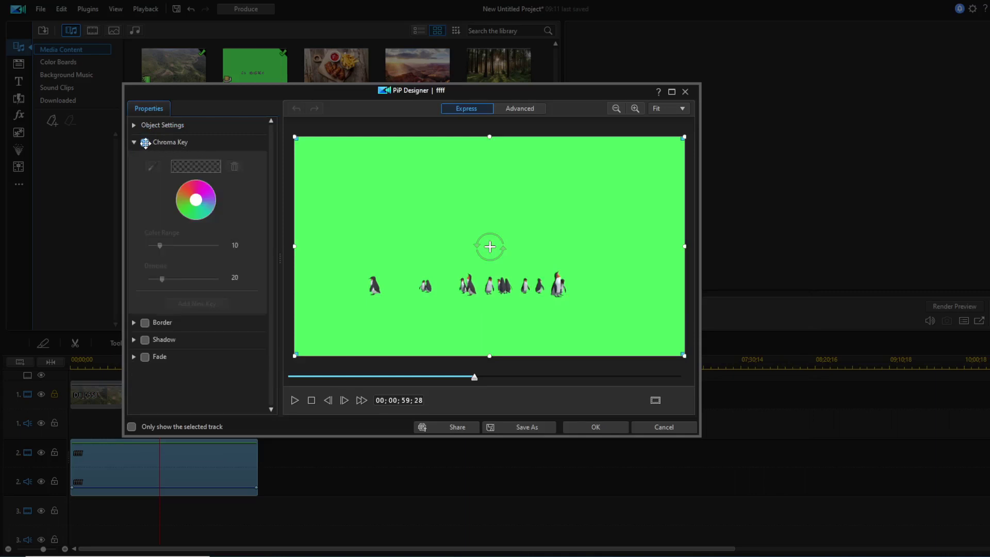
click(145, 143)
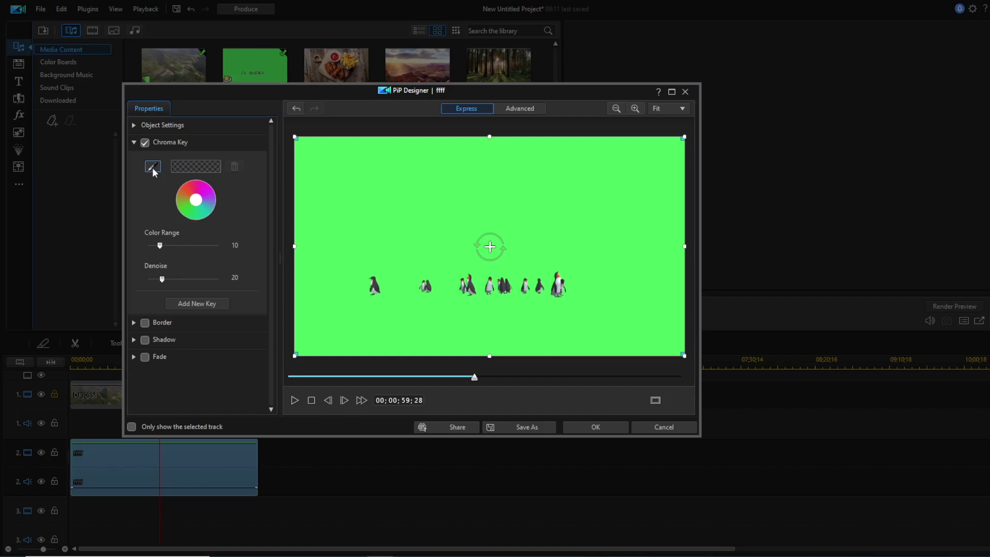
Sample the green background with the eyedropper and apply the key with OK.
click(145, 142)
click(145, 142)
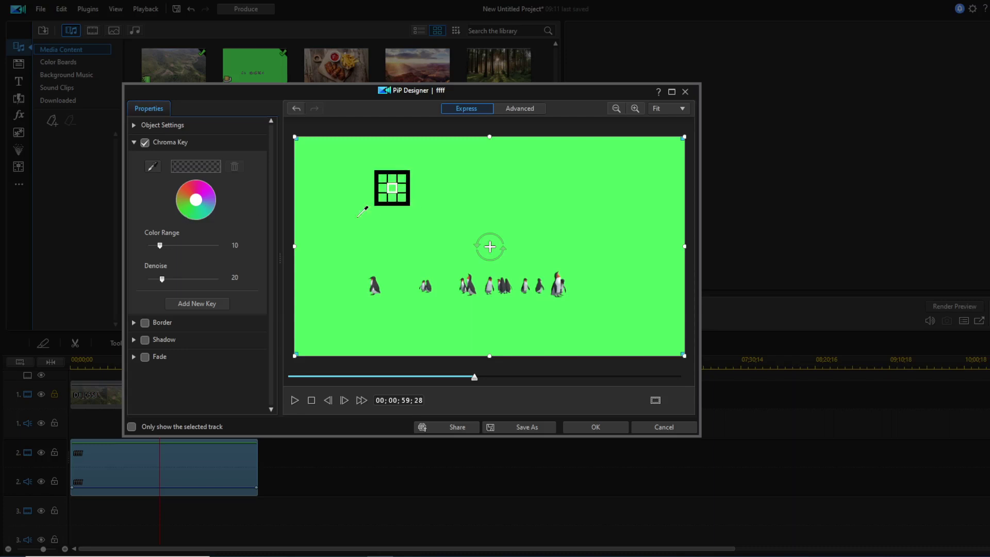
click(152, 168)
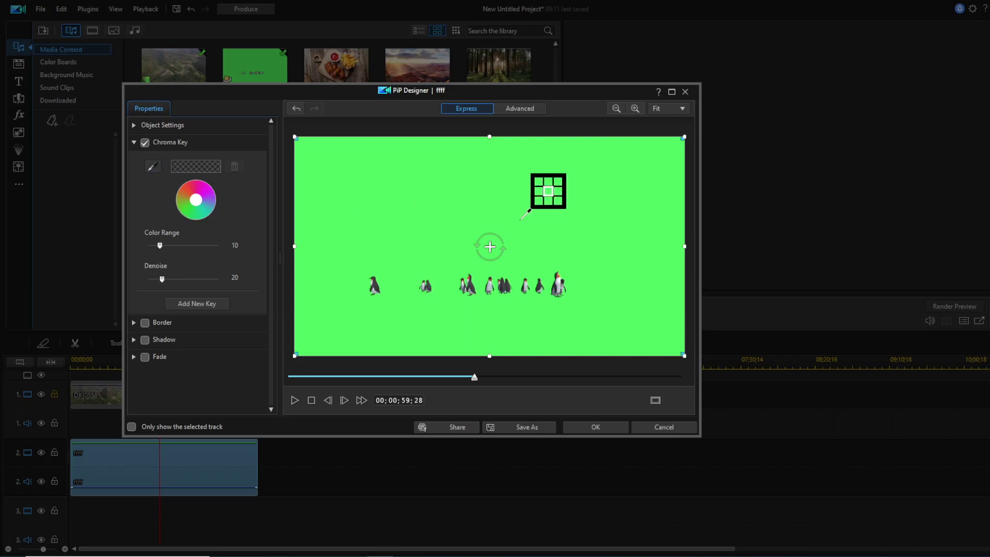
click(375, 208)
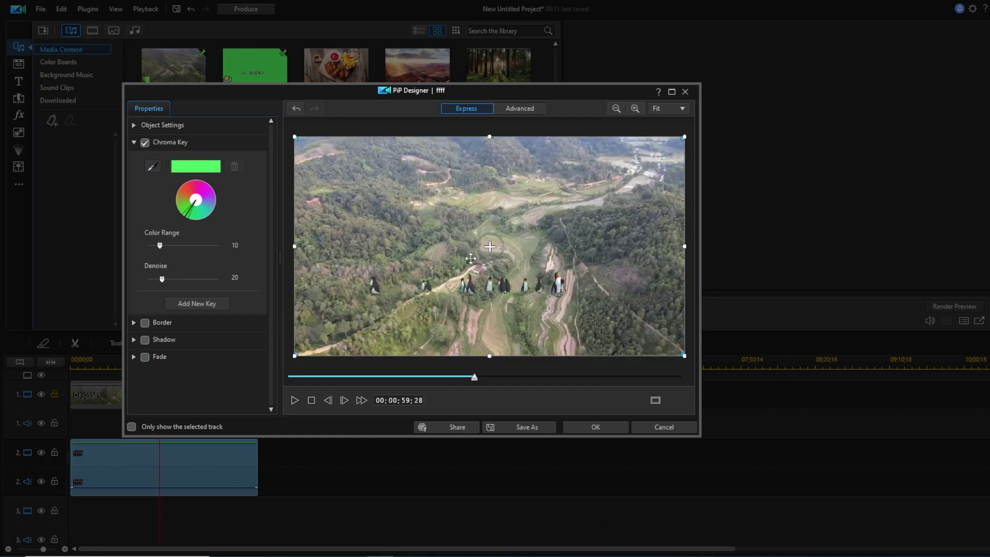
click(592, 428)
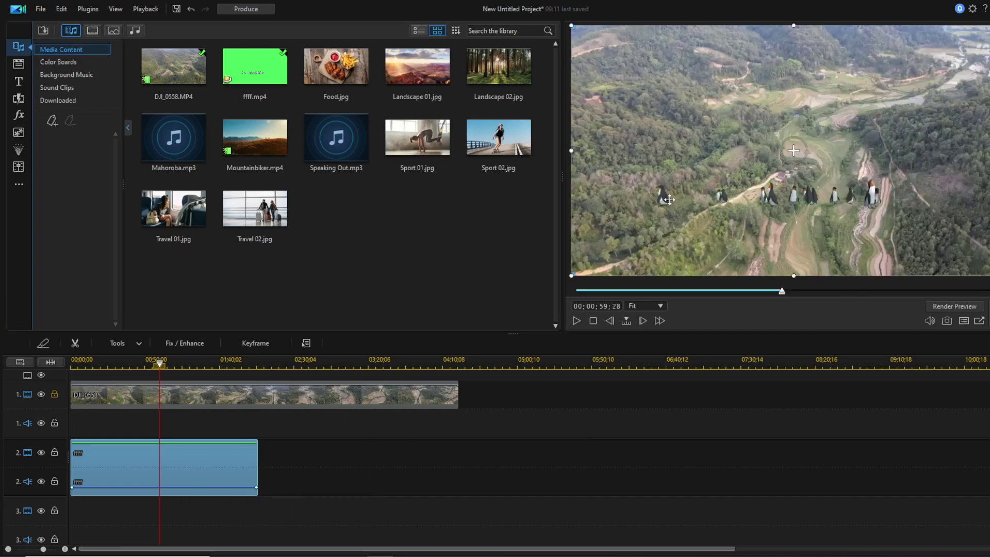
Play the keyed penguins over the DJI_0558 aerial footage, then select the penguin clip.
click(577, 320)
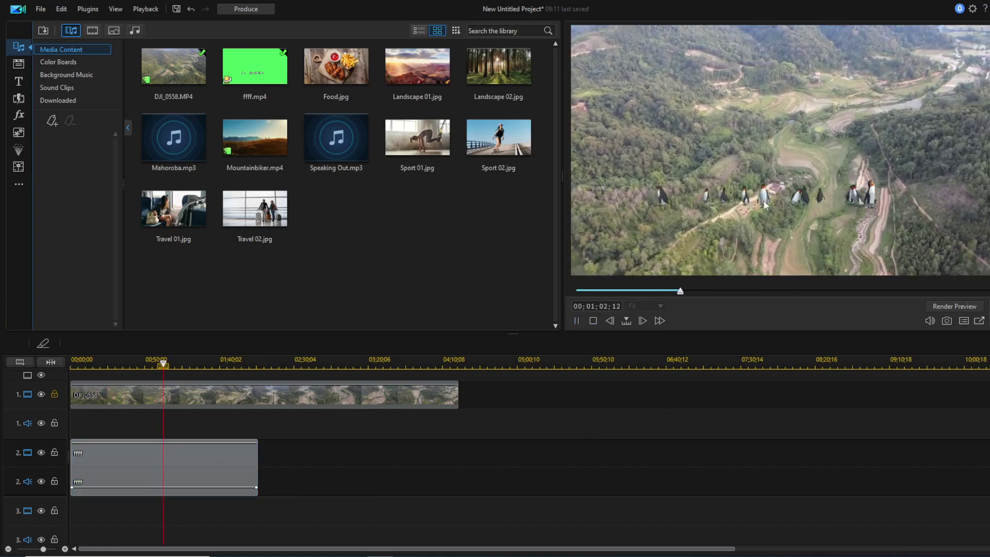
click(577, 321)
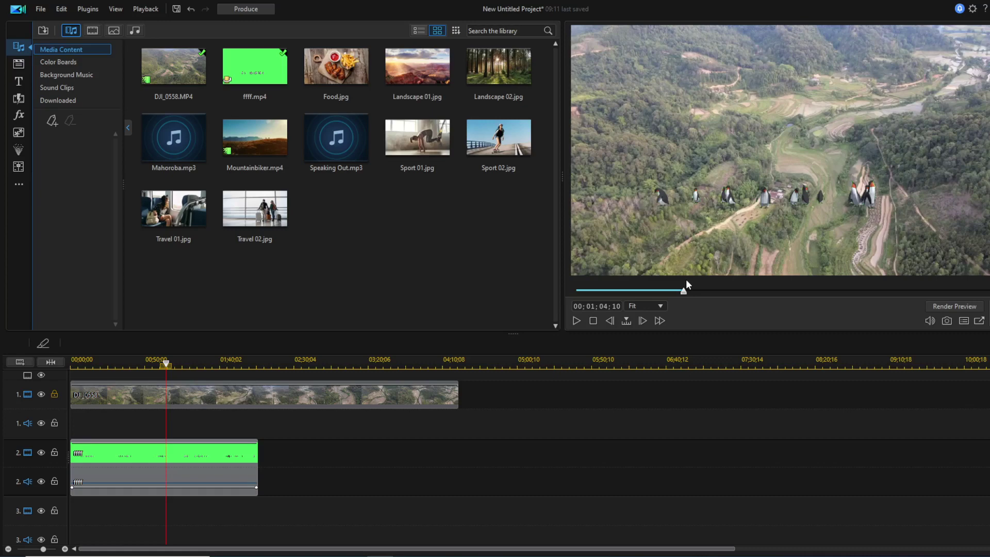
click(214, 451)
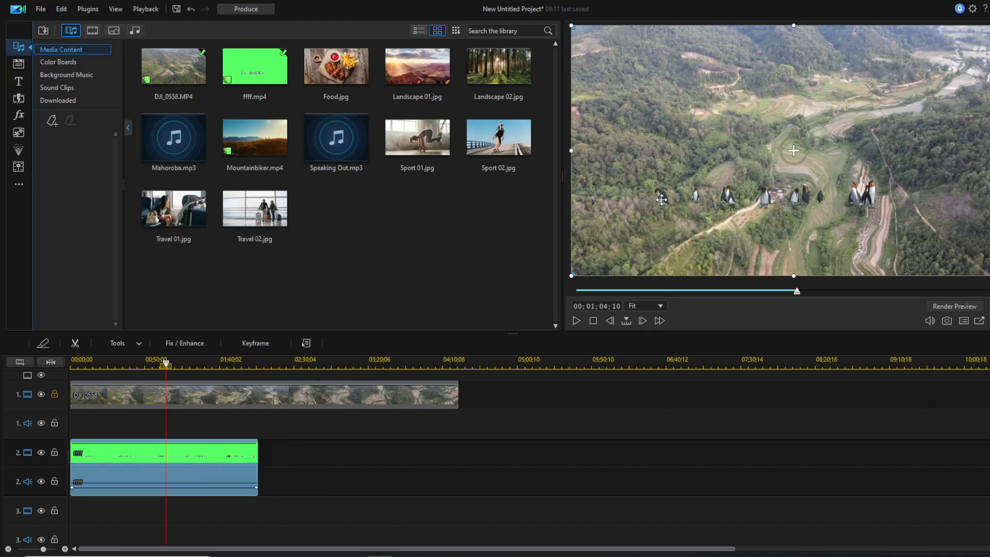
Shift the penguin overlay lower and right, then enlarge it from its top-left corner handle.
drag(661, 199, 662, 196)
drag(625, 257, 625, 271)
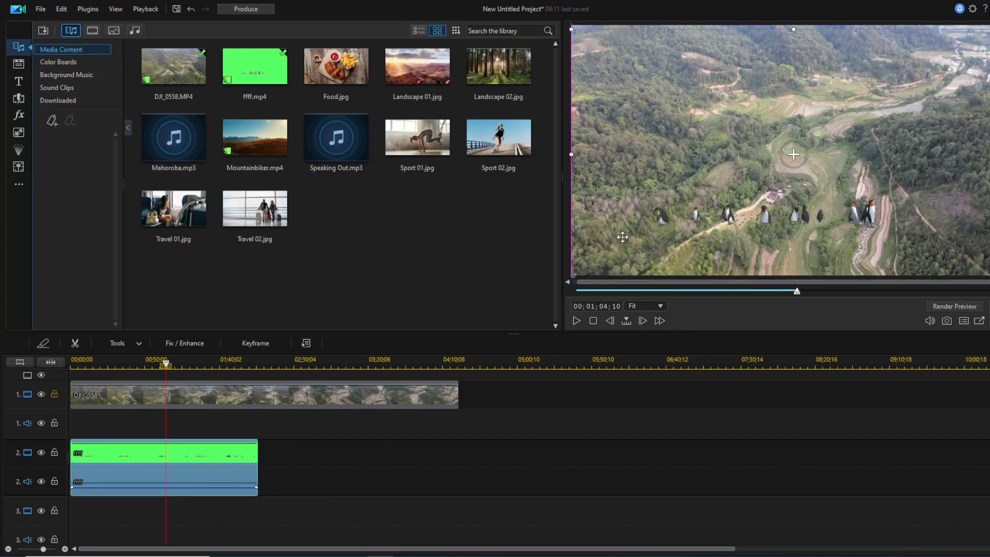
drag(622, 237, 705, 262)
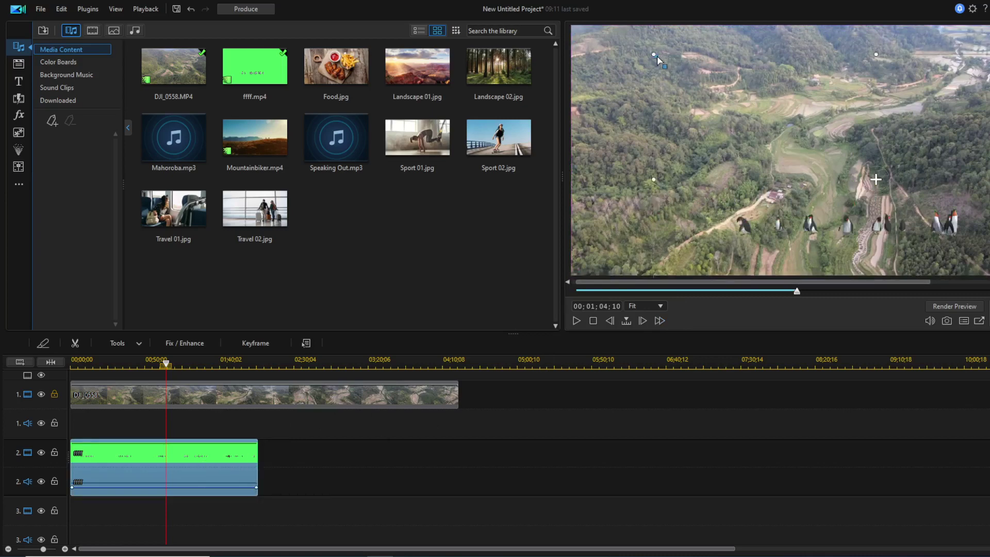
mouse_move(651, 53)
mouse_down()
mouse_move(793, 220)
mouse_move(757, 174)
mouse_move(790, 215)
mouse_move(767, 199)
mouse_move(771, 220)
mouse_up()
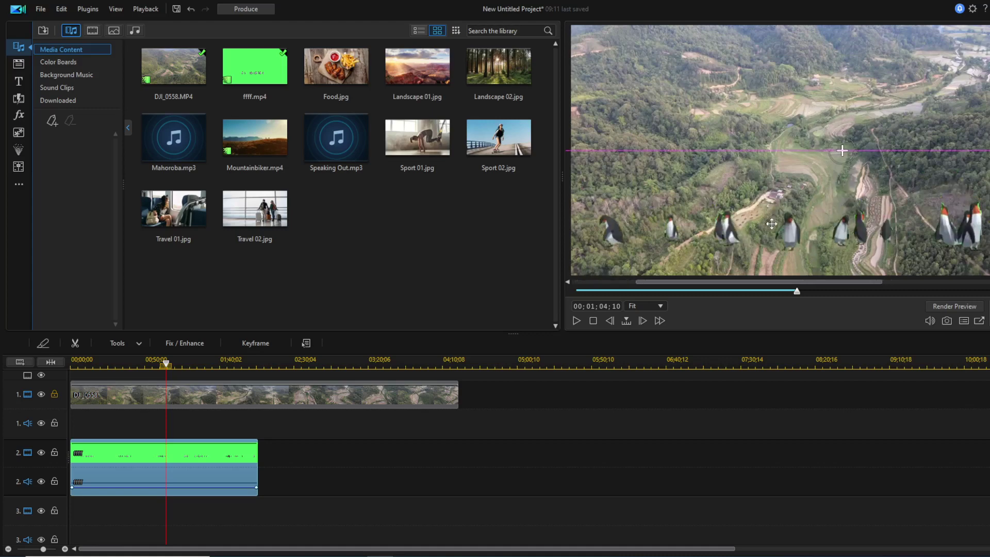
click(576, 322)
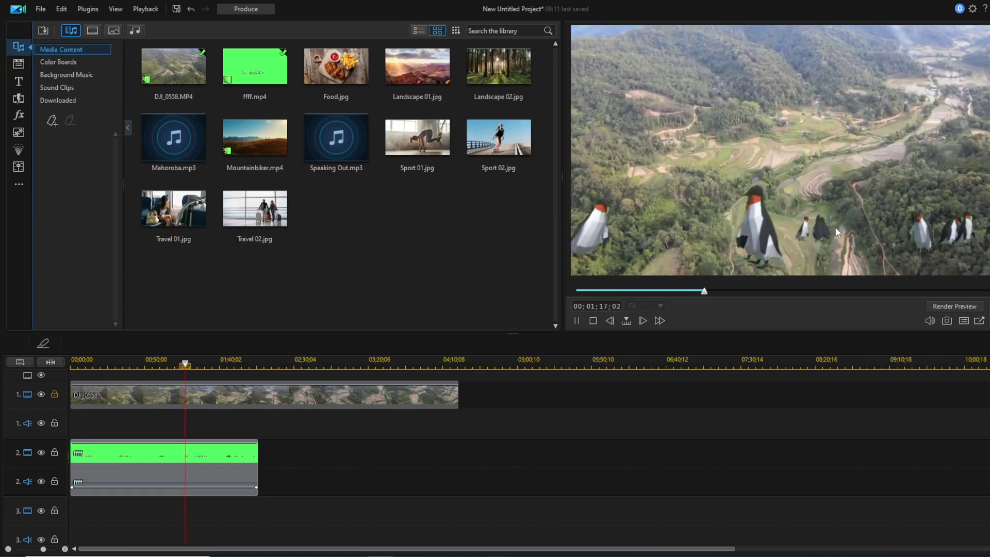
click(575, 320)
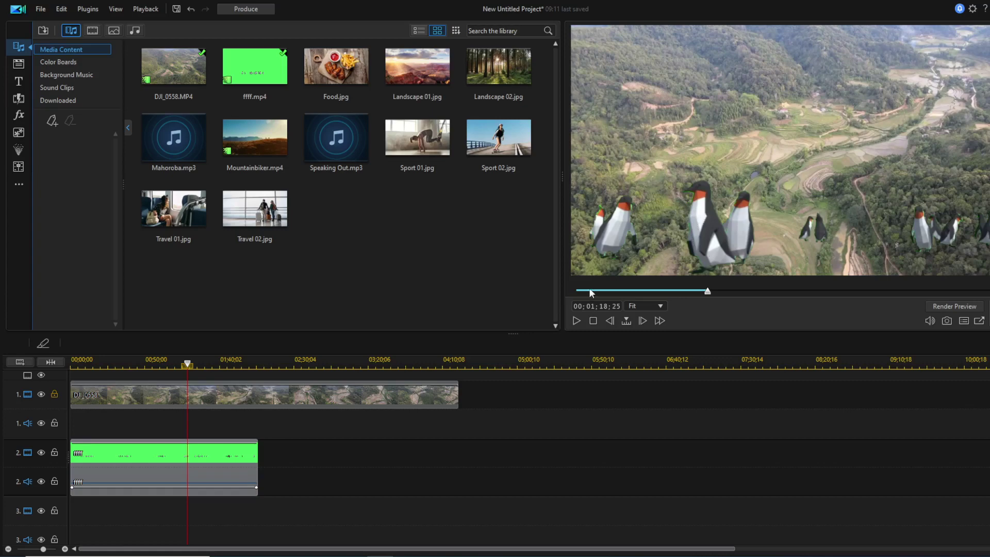
click(577, 321)
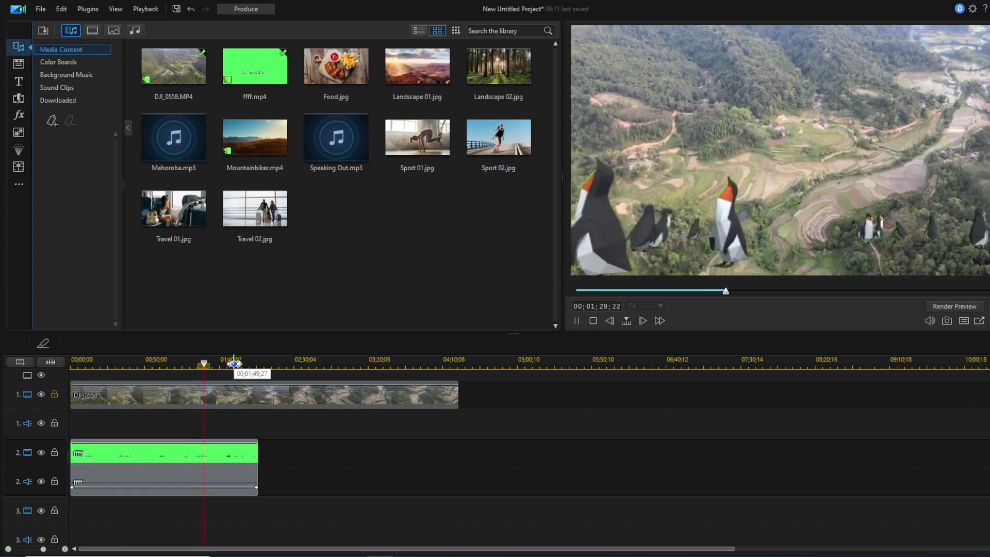
click(234, 364)
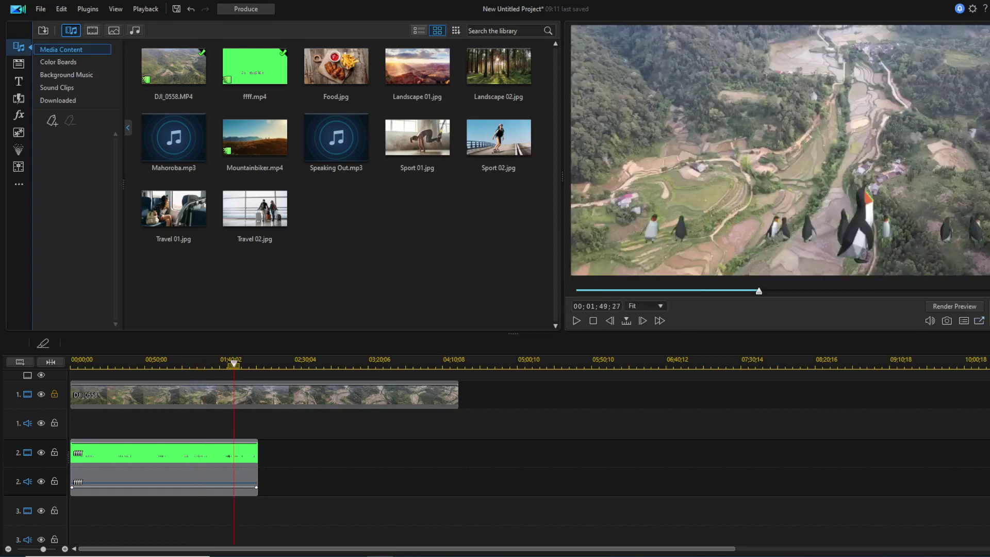
click(963, 320)
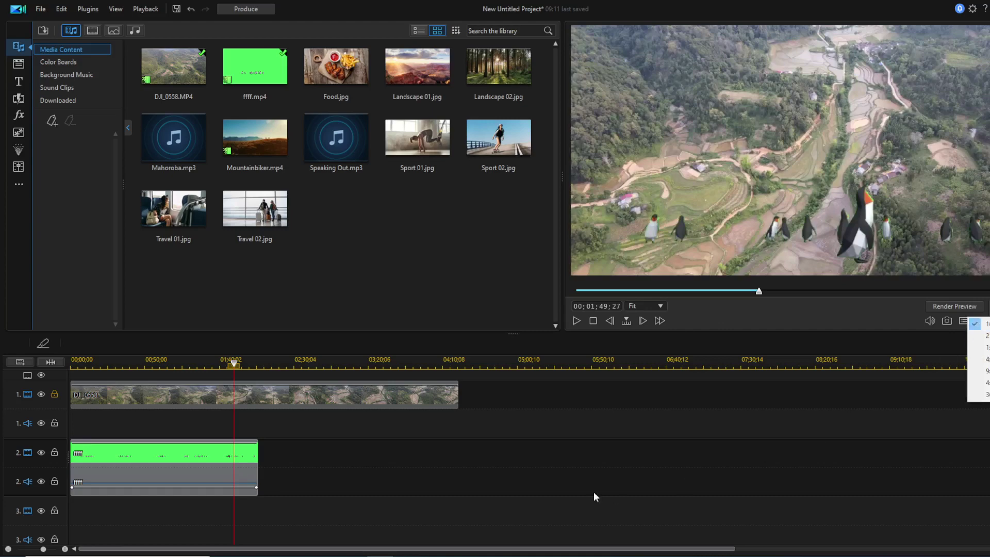
click(399, 499)
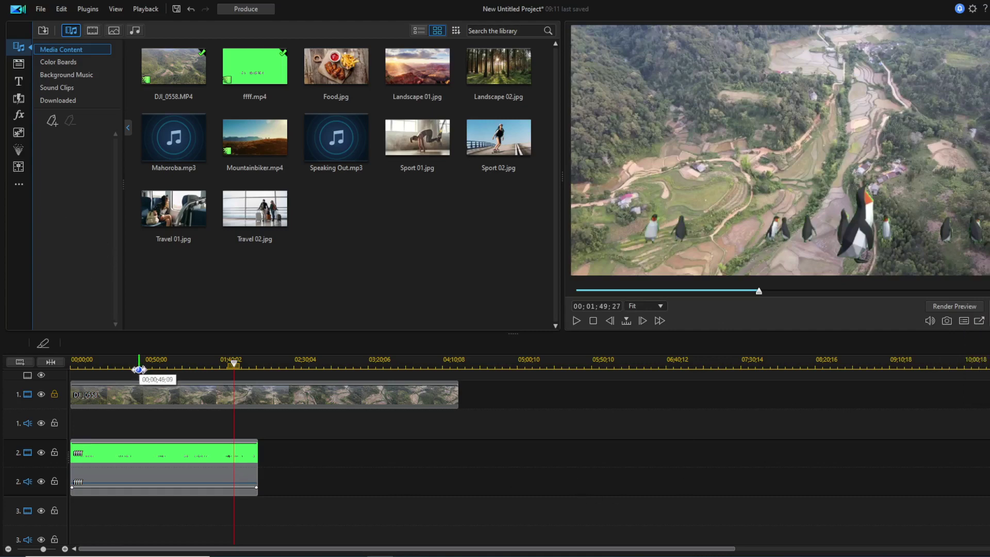
click(137, 363)
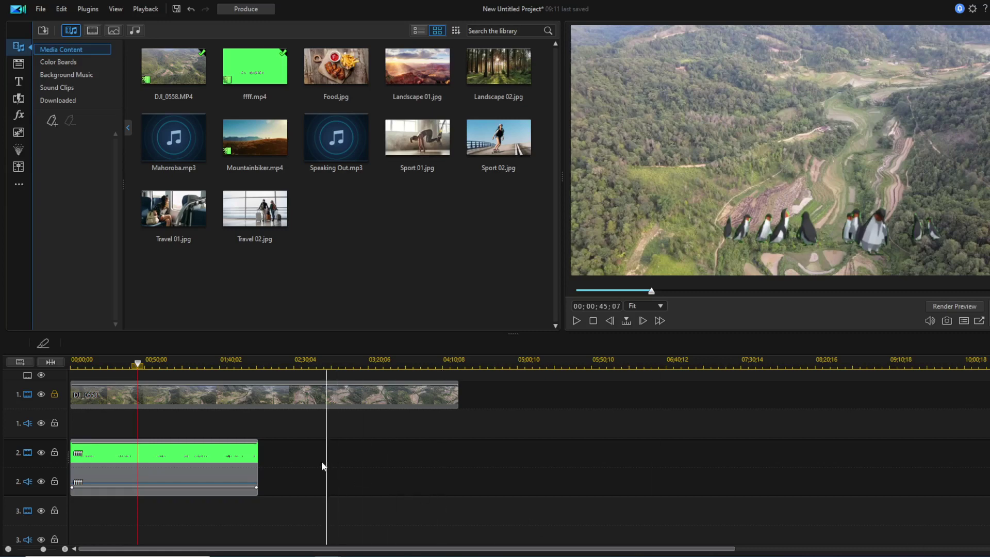
Add chup-anh-the-4.jpg to track 2 after the ffff clip, shrunk to about two-thirds at lower left.
drag(321, 461, 326, 453)
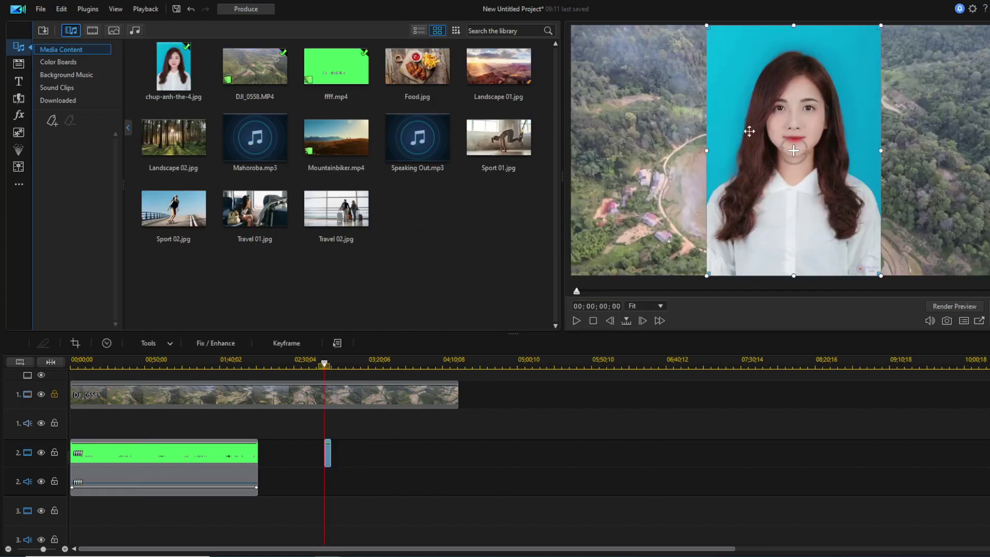
drag(752, 130, 627, 136)
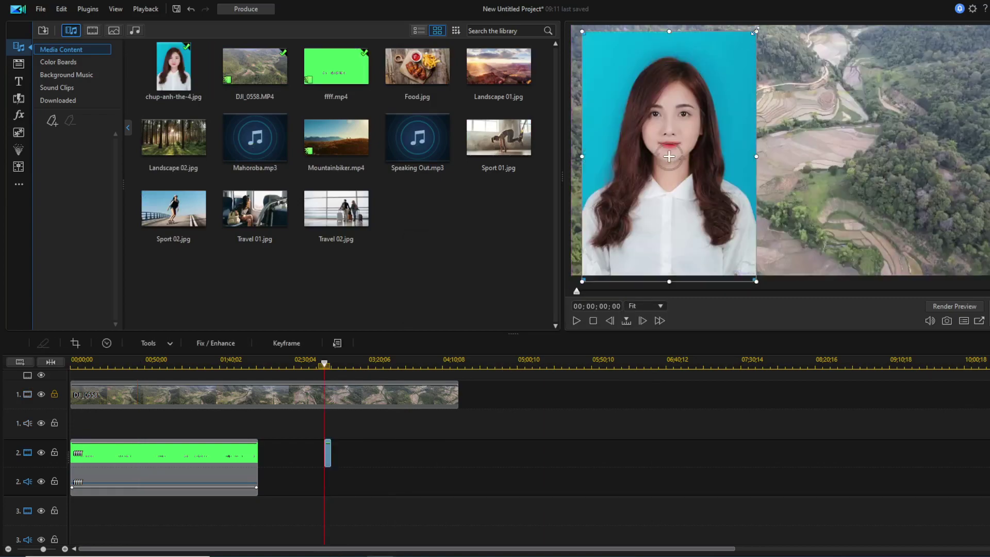
drag(755, 31, 724, 76)
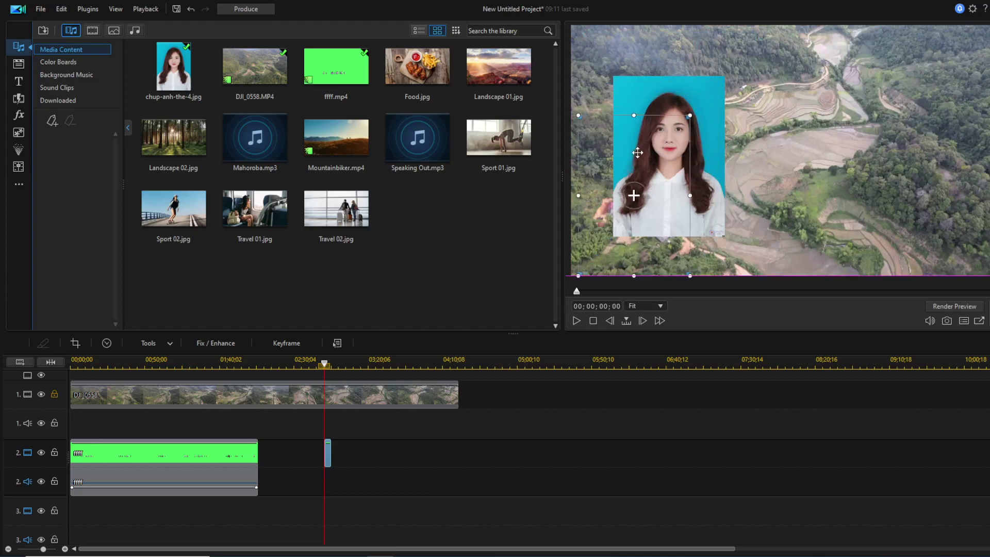
drag(652, 136, 635, 165)
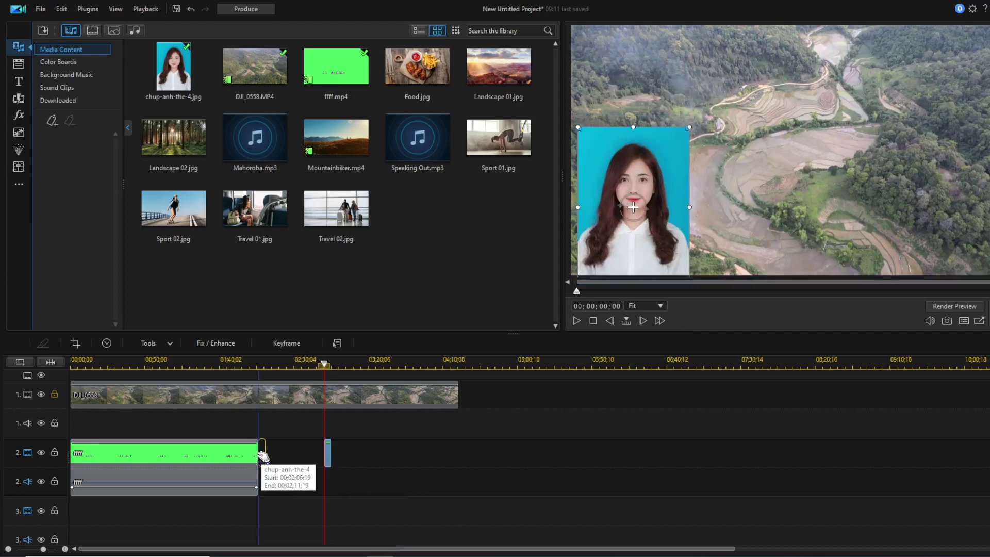
drag(330, 456, 263, 453)
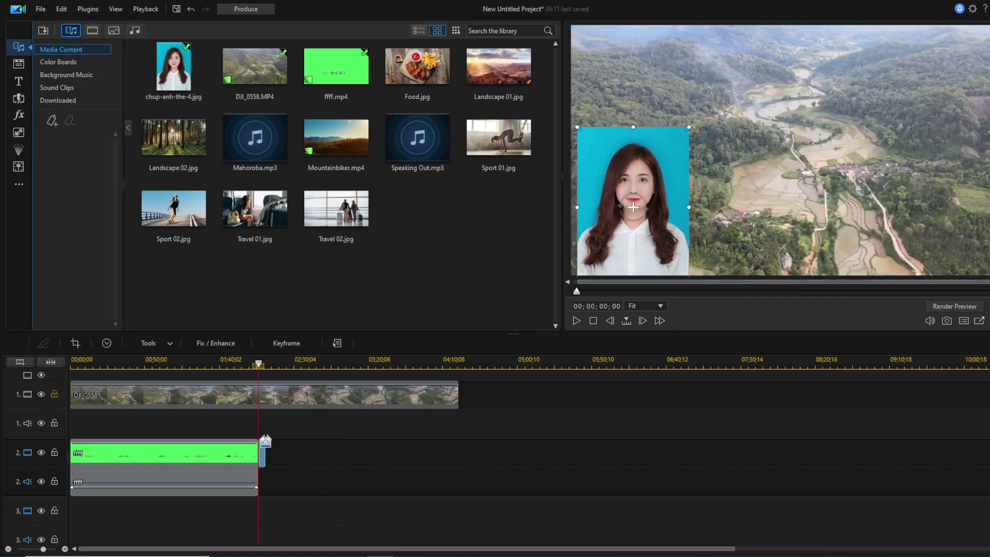
click(155, 343)
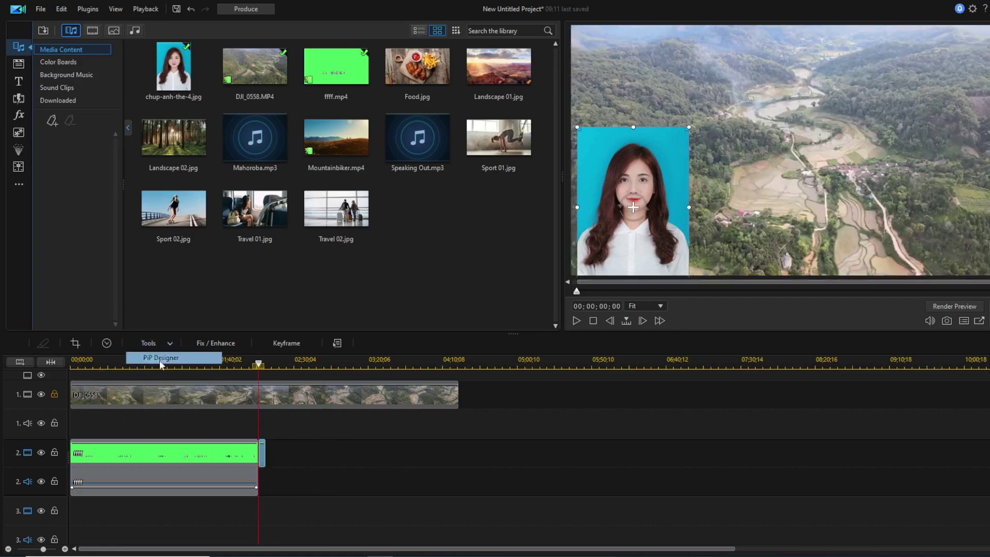
Reselect the portrait clip on track 2 after briefly opening and closing the PiP editor.
click(160, 357)
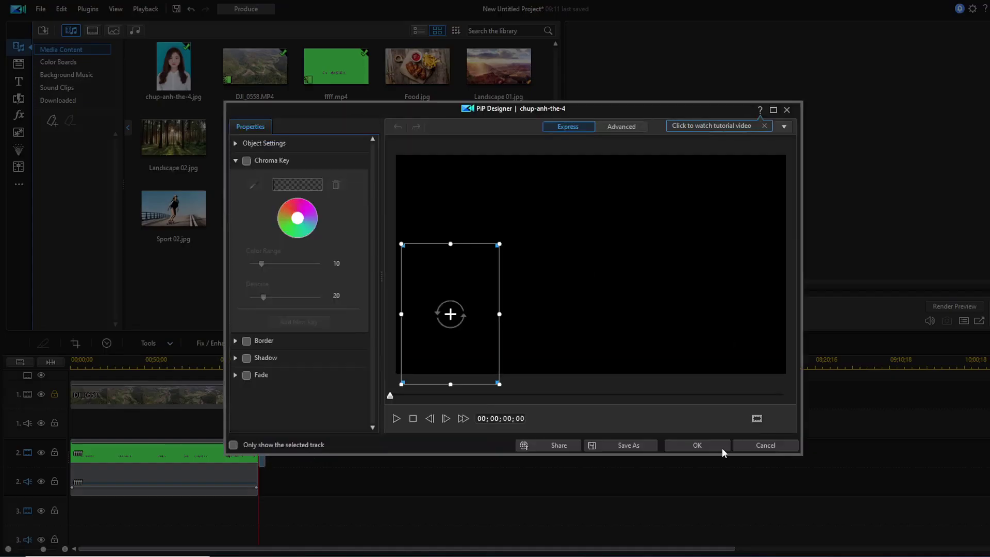
click(722, 447)
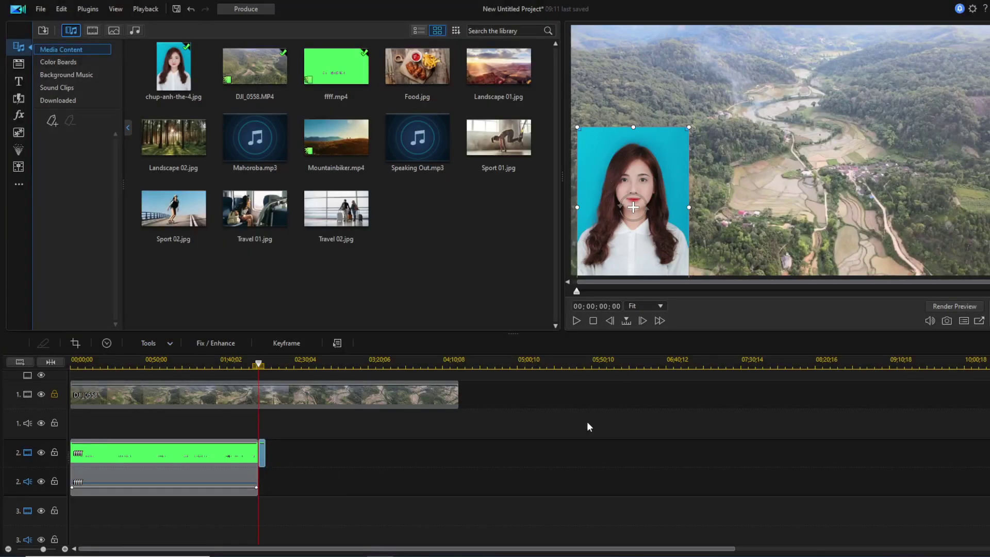
click(588, 427)
click(262, 453)
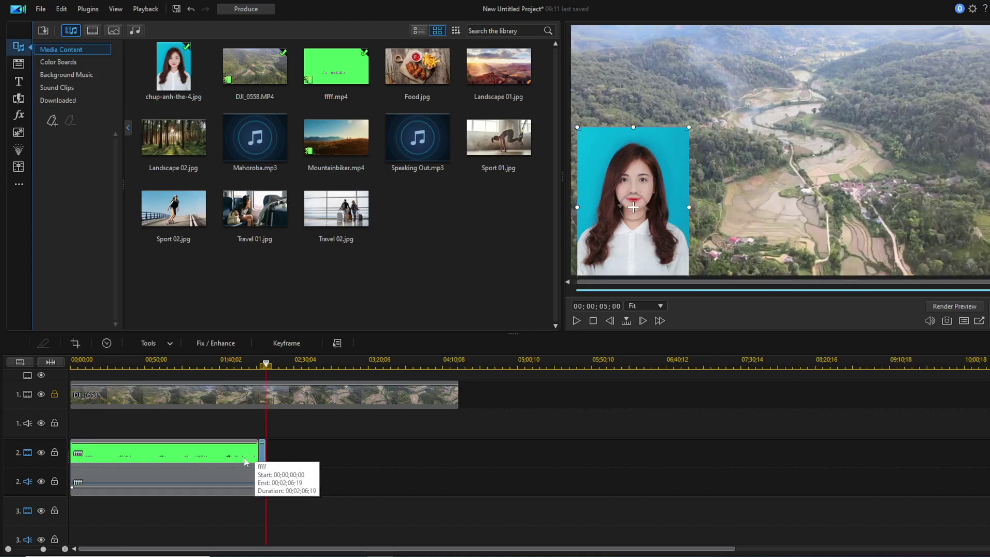
In PiP Designer, chroma-key out the portrait's blue backdrop and move the photo to the top-right.
click(154, 343)
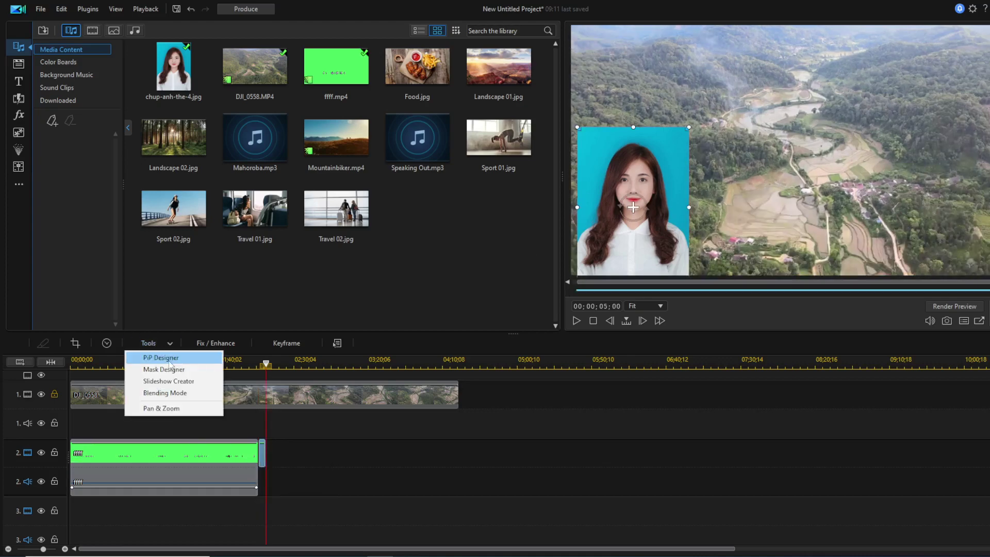
click(160, 353)
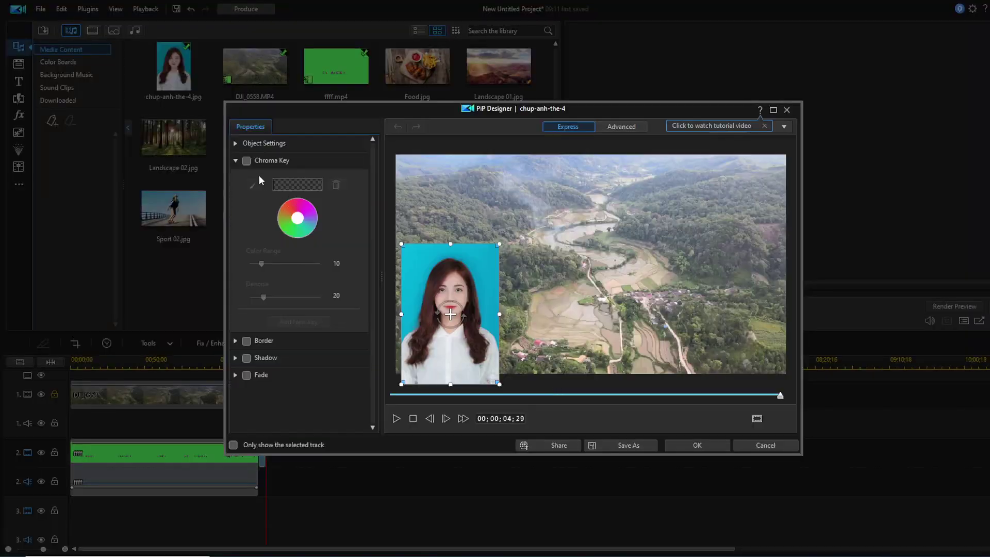
click(246, 160)
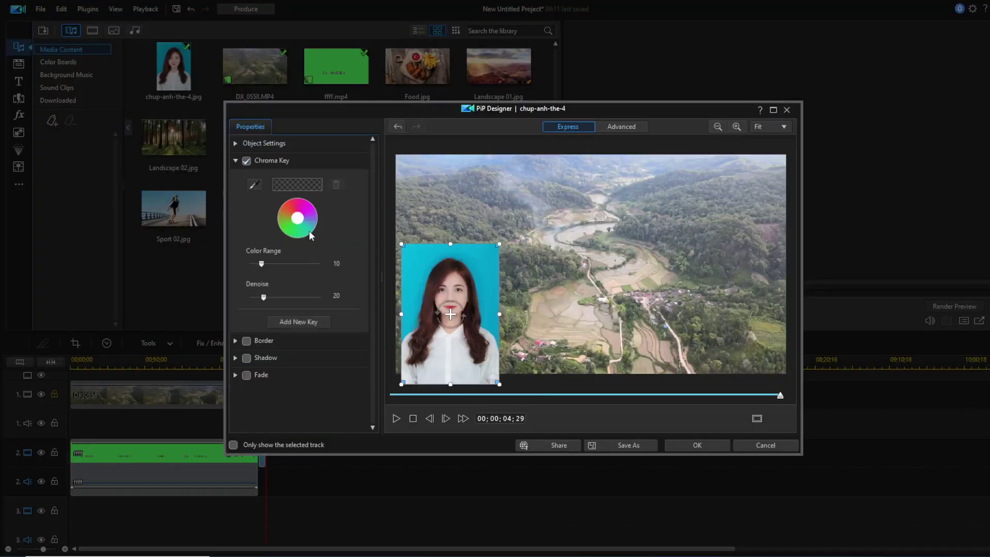
click(417, 259)
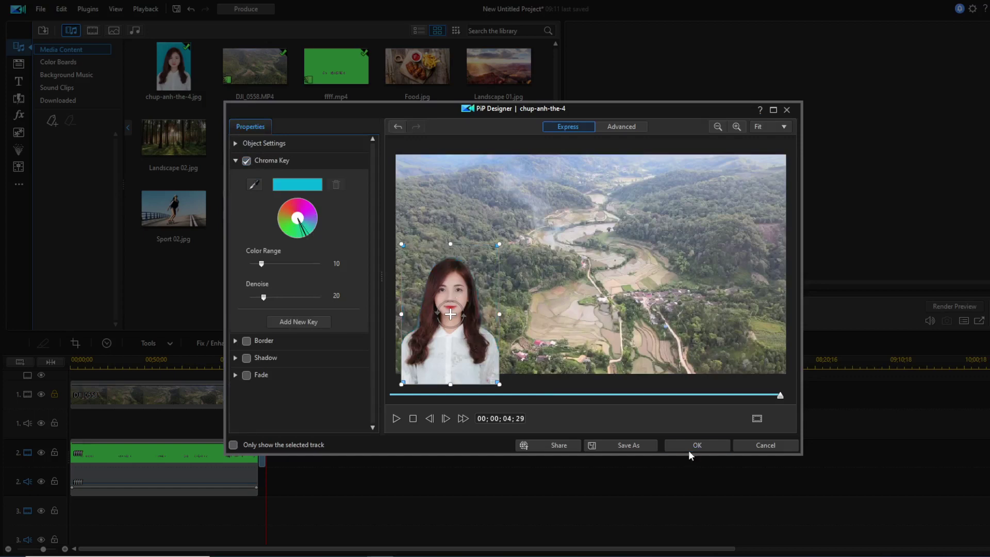
mouse_move(451, 333)
mouse_down()
mouse_move(787, 208)
mouse_move(738, 234)
mouse_up()
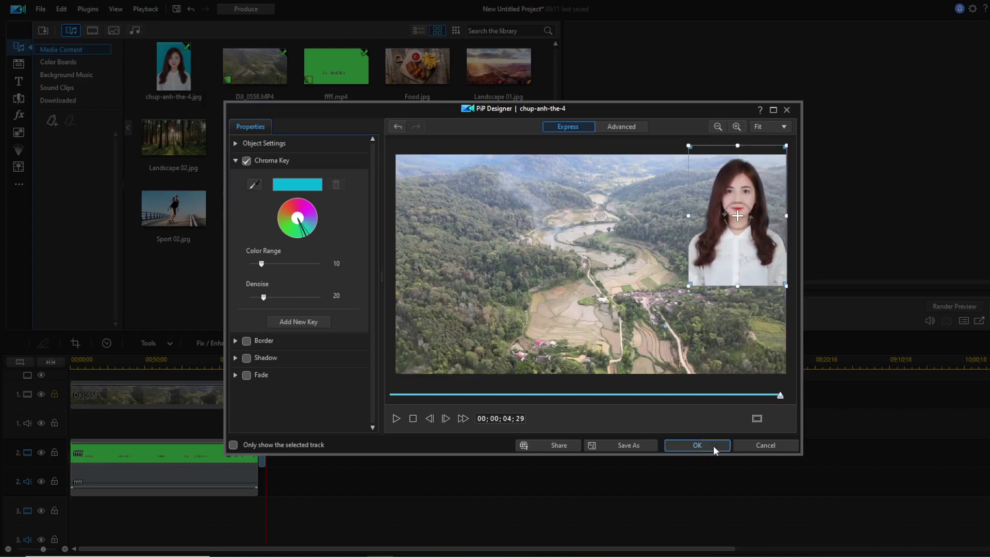
click(697, 445)
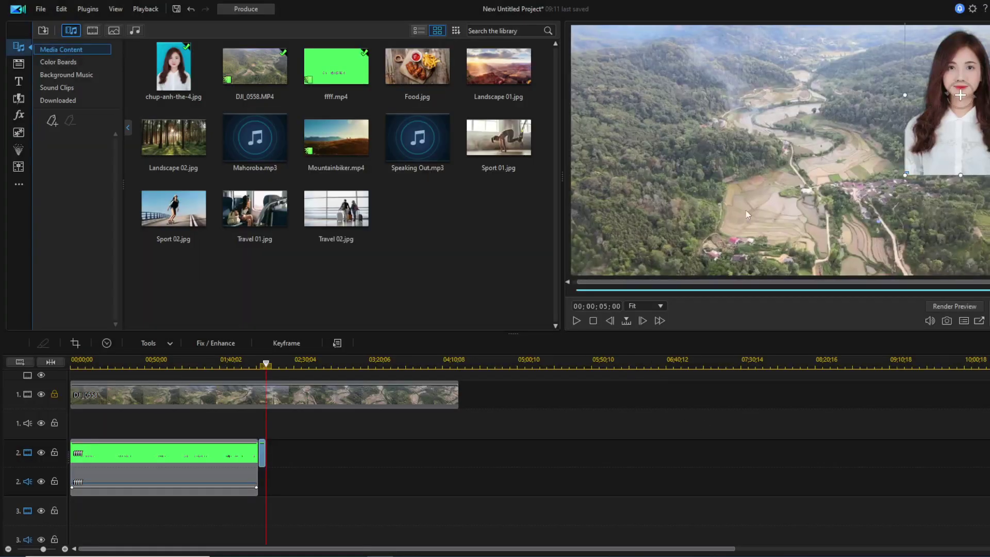
drag(265, 365, 256, 366)
click(206, 480)
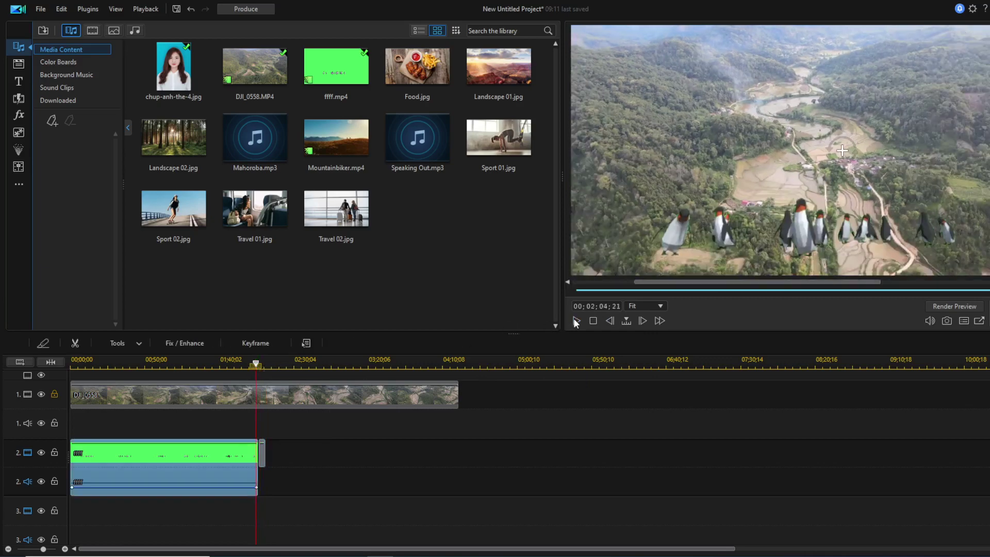
click(575, 320)
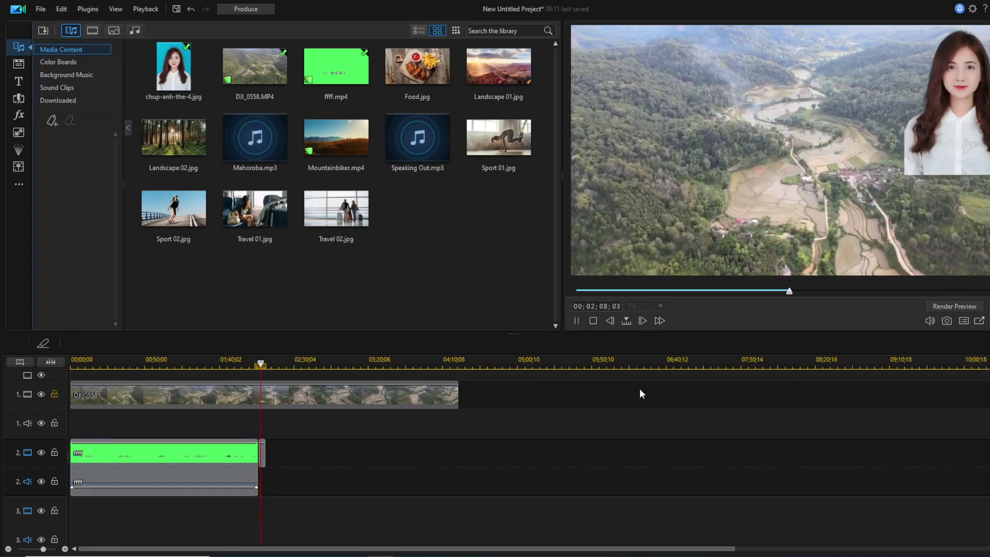
click(576, 321)
drag(264, 364, 262, 364)
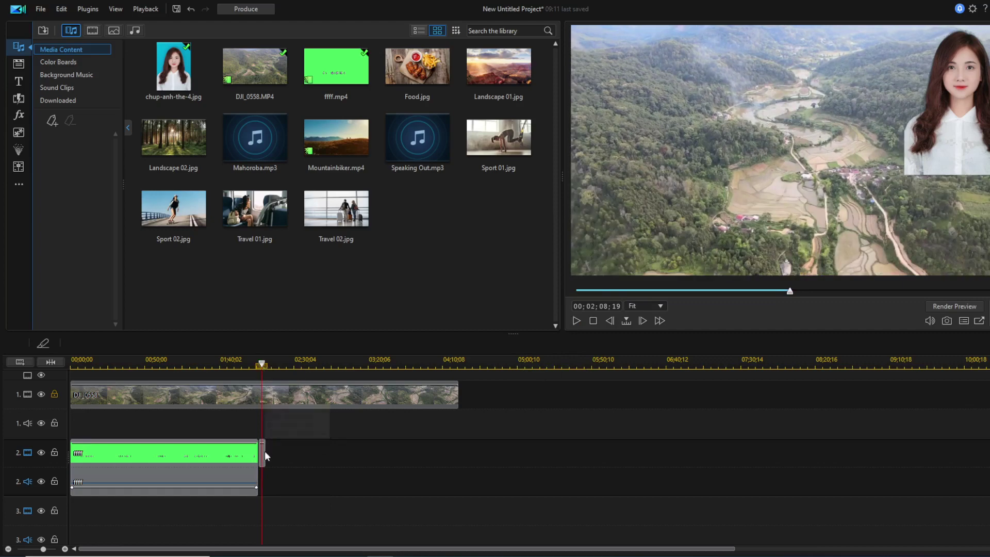
click(263, 454)
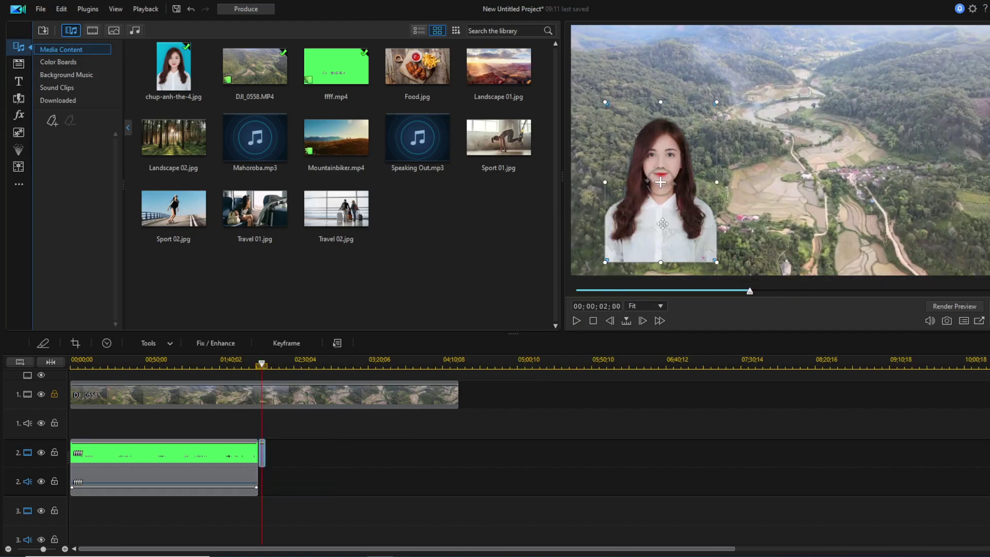
Shrink the portrait overlay, nudge it lower, and play back to check its placement.
drag(663, 223, 673, 237)
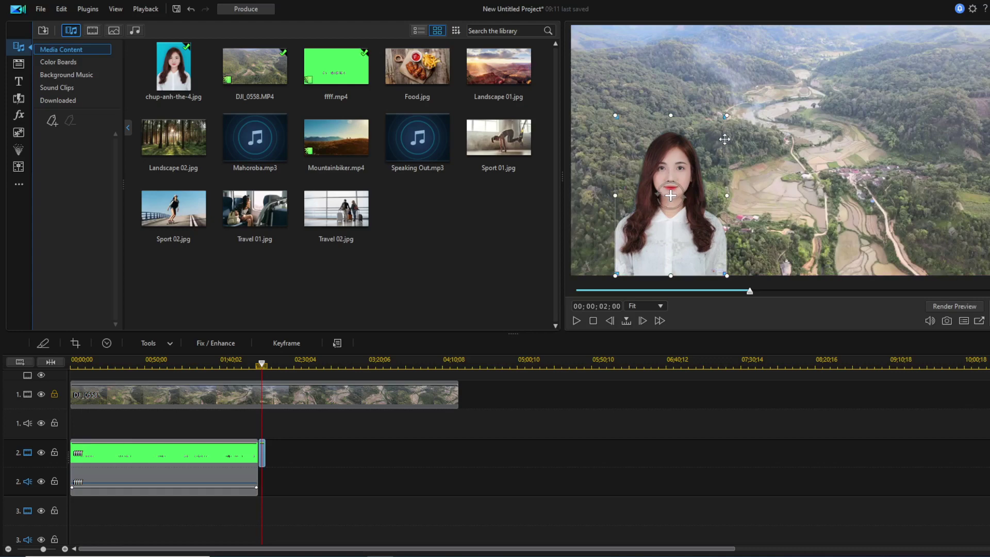
drag(728, 117, 701, 159)
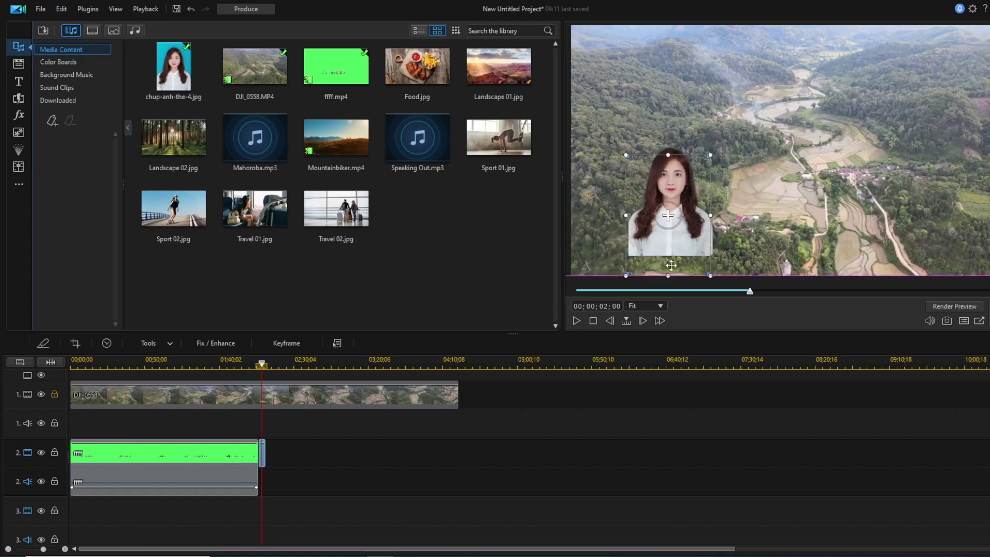
drag(666, 265, 676, 273)
drag(669, 227, 668, 231)
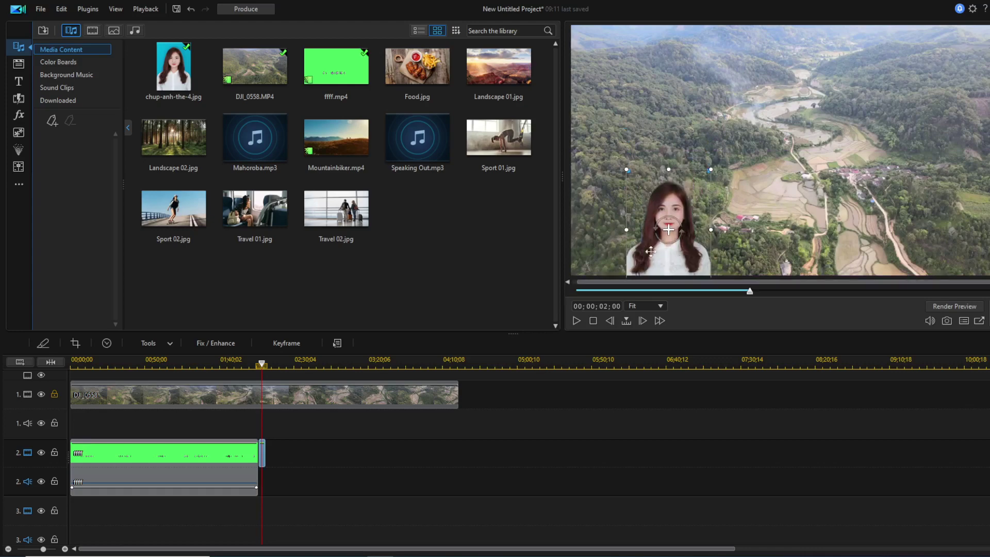
click(575, 320)
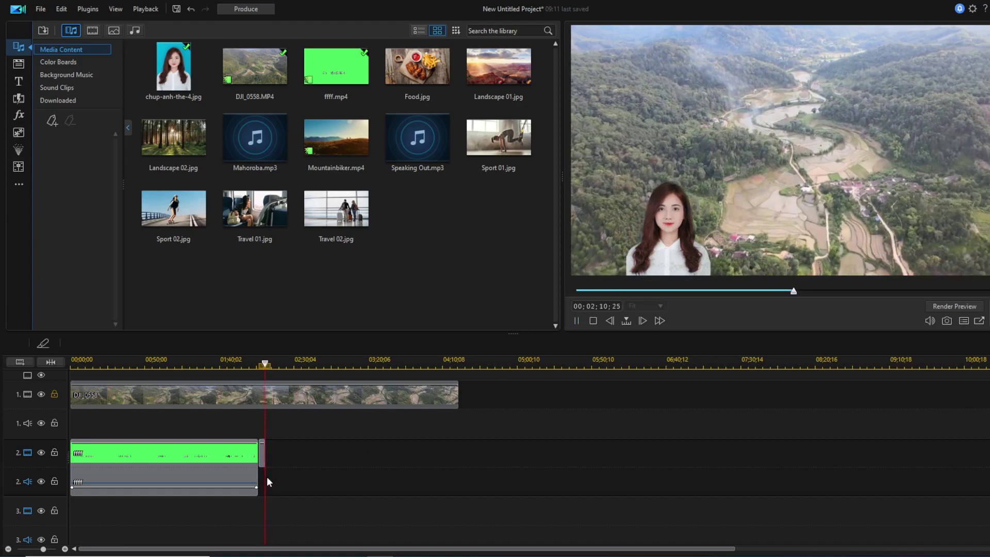
Move the portrait overlay into the bottom-right corner of the aerial footage.
click(263, 458)
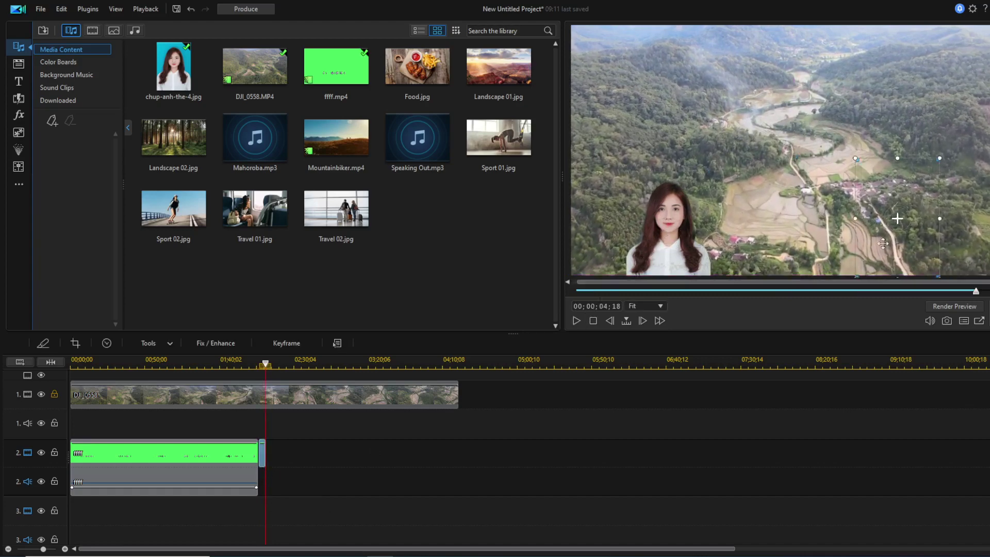
mouse_move(654, 248)
mouse_down()
mouse_move(965, 257)
mouse_move(920, 228)
mouse_up()
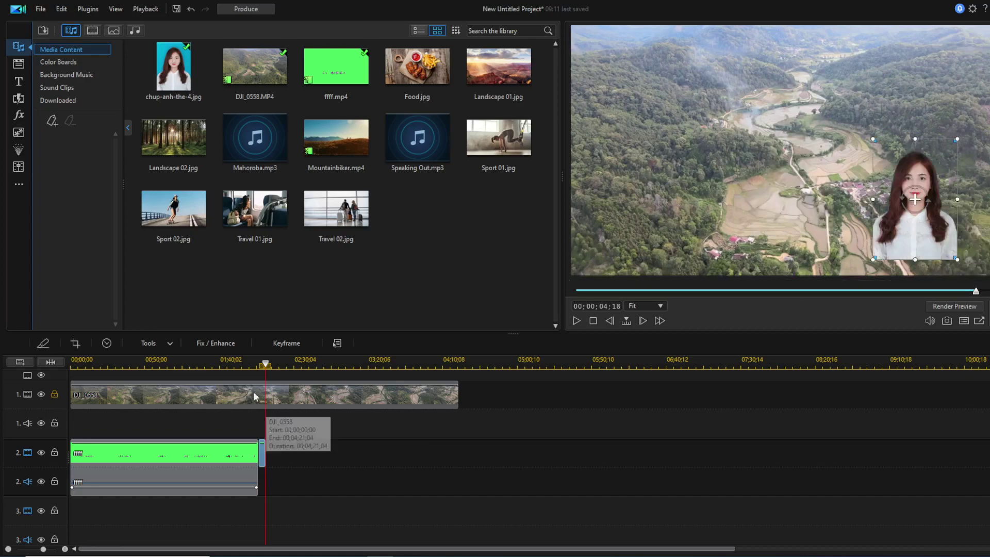
click(230, 375)
Play the penguin section from about 1:40 and stop the preview at 00:02:02:16.
click(230, 367)
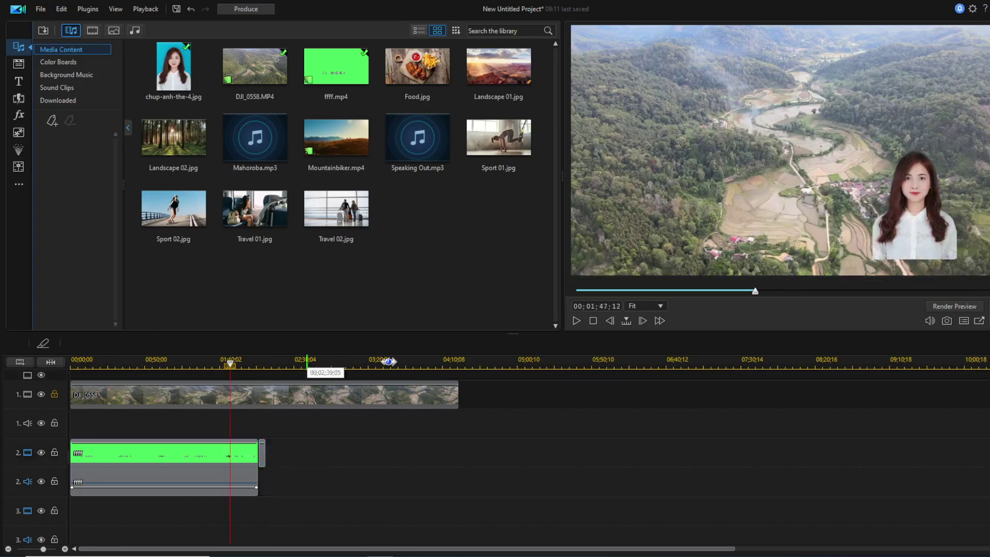
click(576, 321)
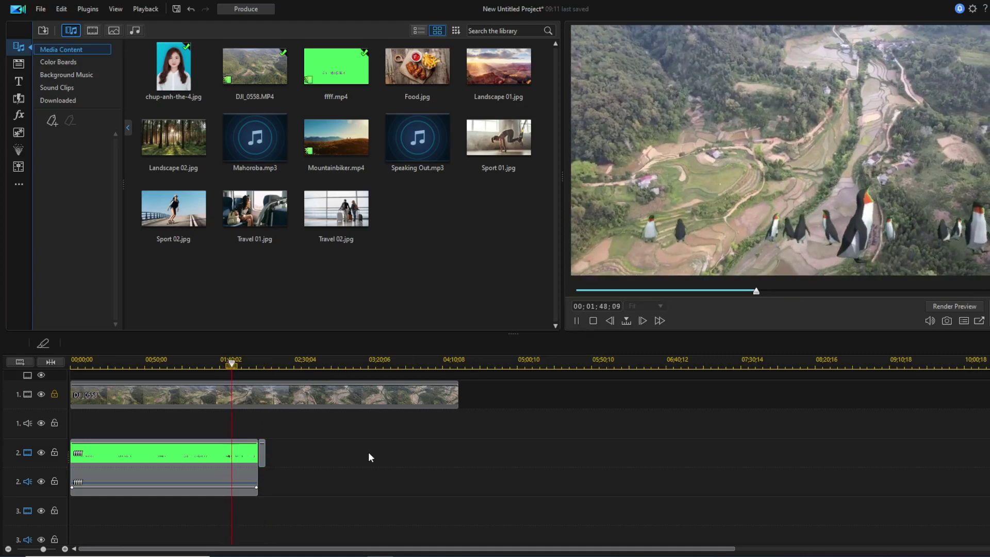
click(250, 365)
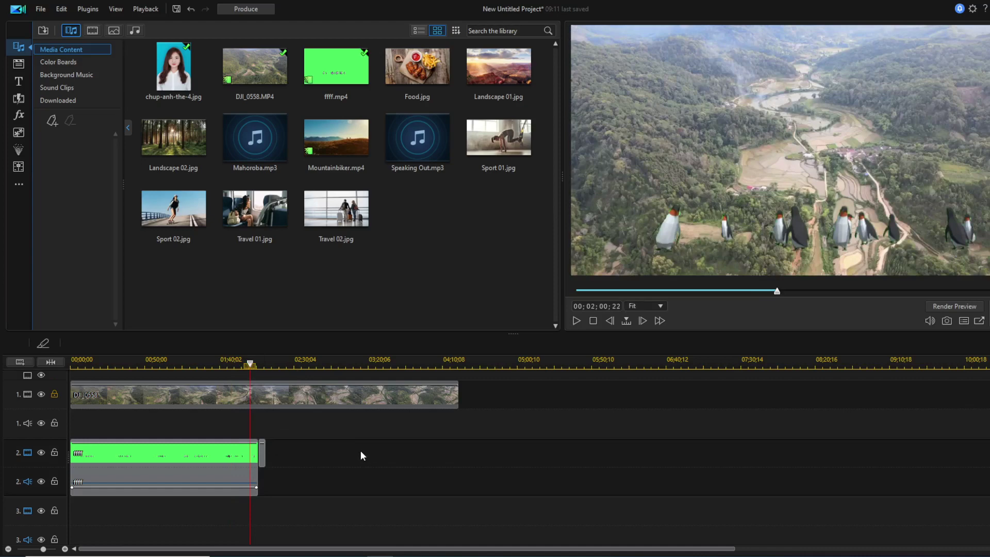
drag(250, 366, 253, 366)
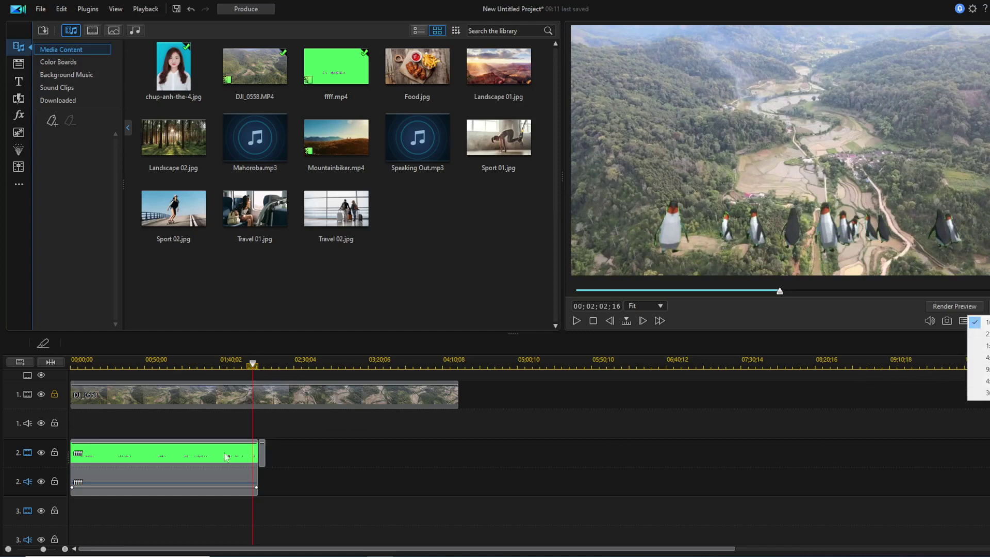
Change the preview aspect ratio to vertical 9:16.
click(691, 461)
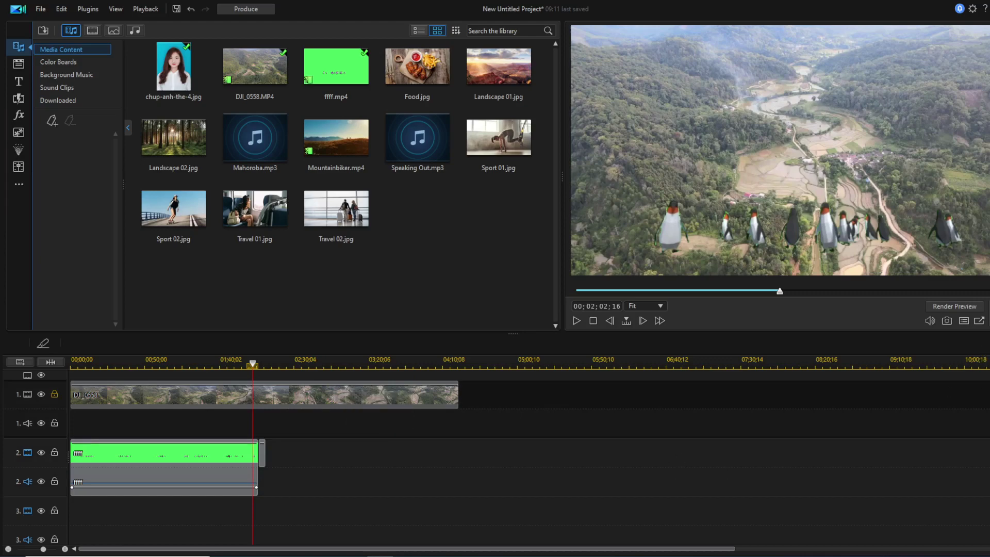
click(963, 320)
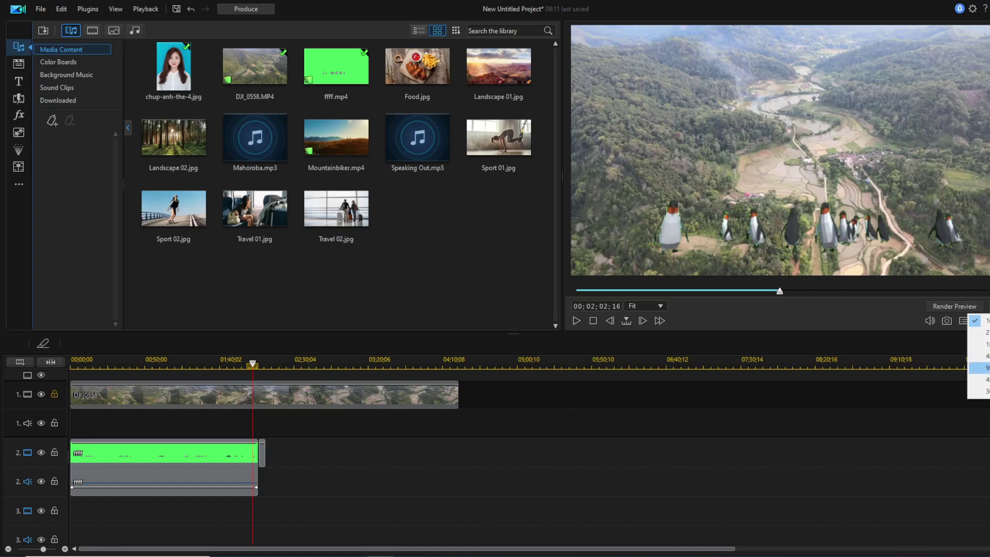
key(Return)
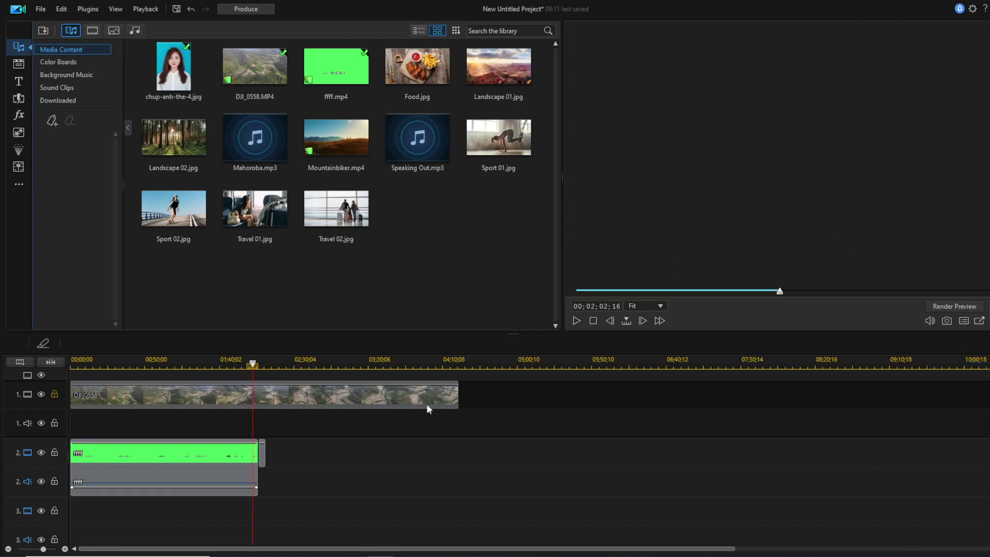
Show the 00:00:40:06 frame and confirm 9:16 is checked in the aspect-ratio list.
click(130, 365)
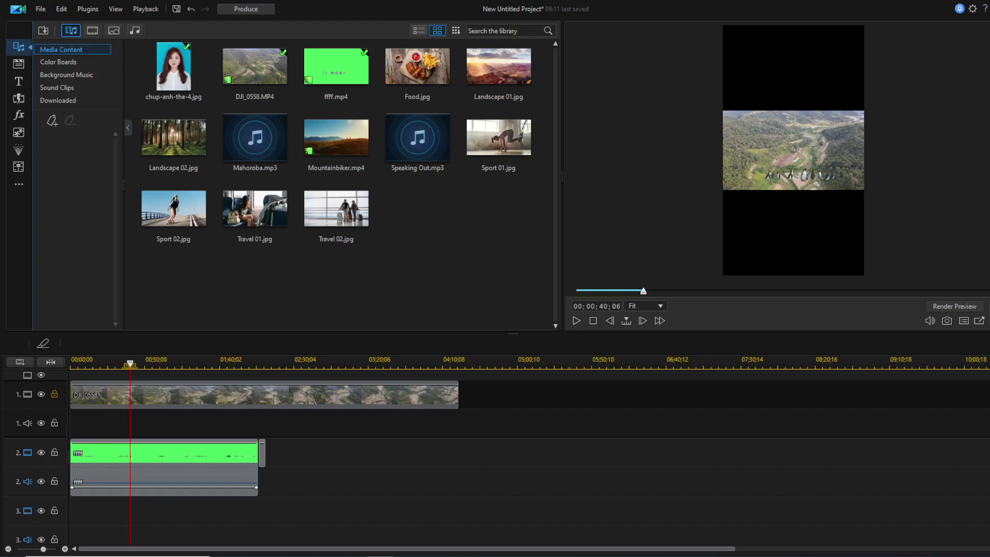
click(963, 320)
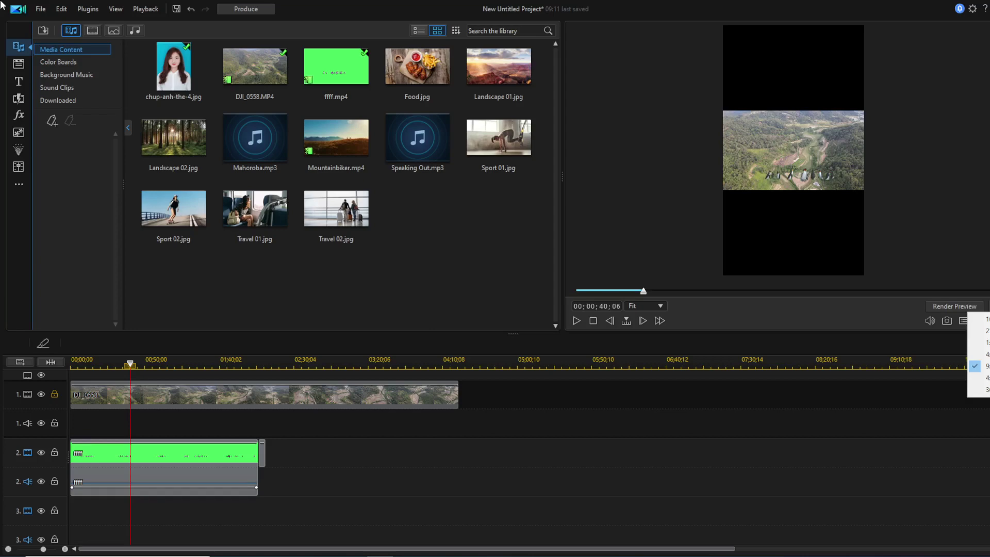
Scrub the vertical preview from about 1:11 past the portrait, ending at 00:01:37:00.
click(177, 364)
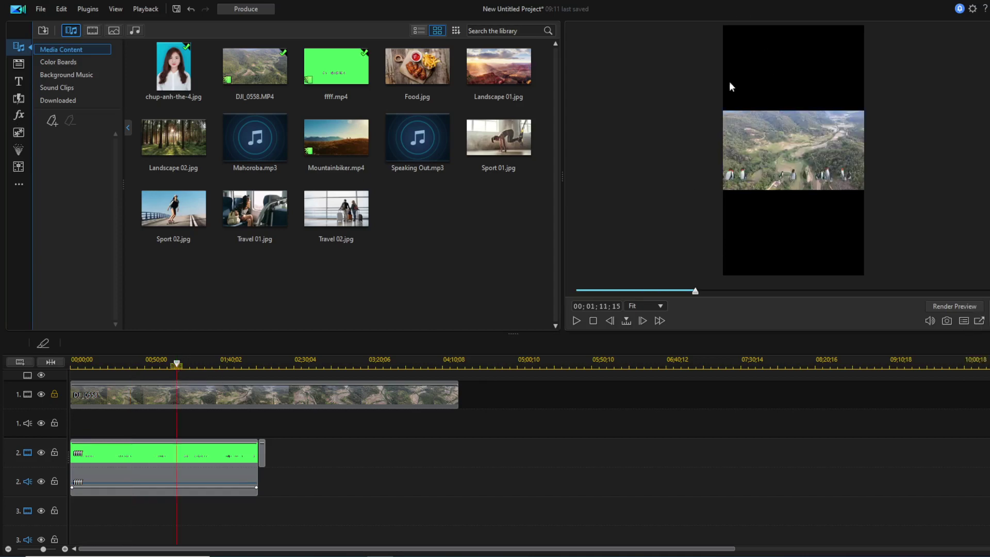
mouse_move(194, 364)
mouse_down()
mouse_move(210, 365)
mouse_move(137, 365)
mouse_move(257, 406)
mouse_move(201, 411)
mouse_up()
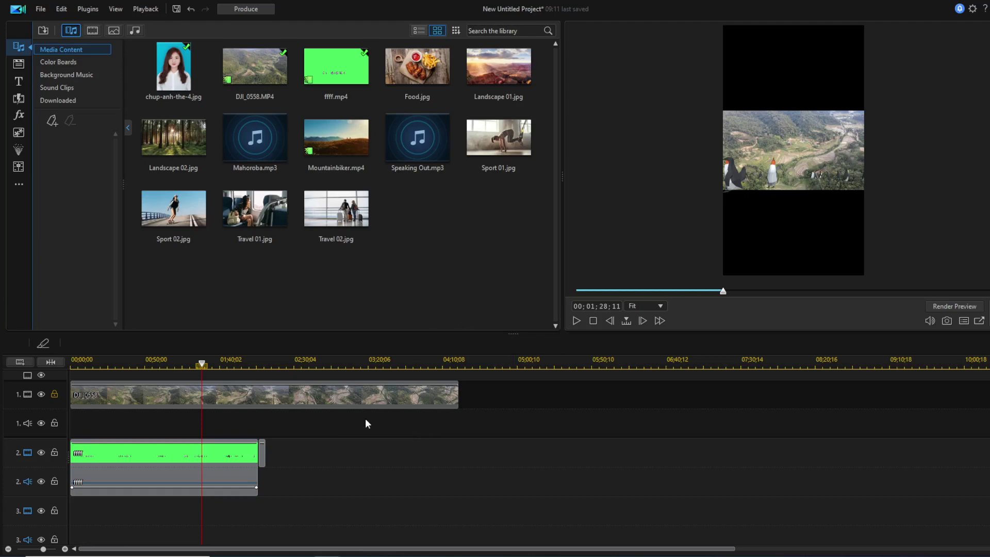
click(262, 364)
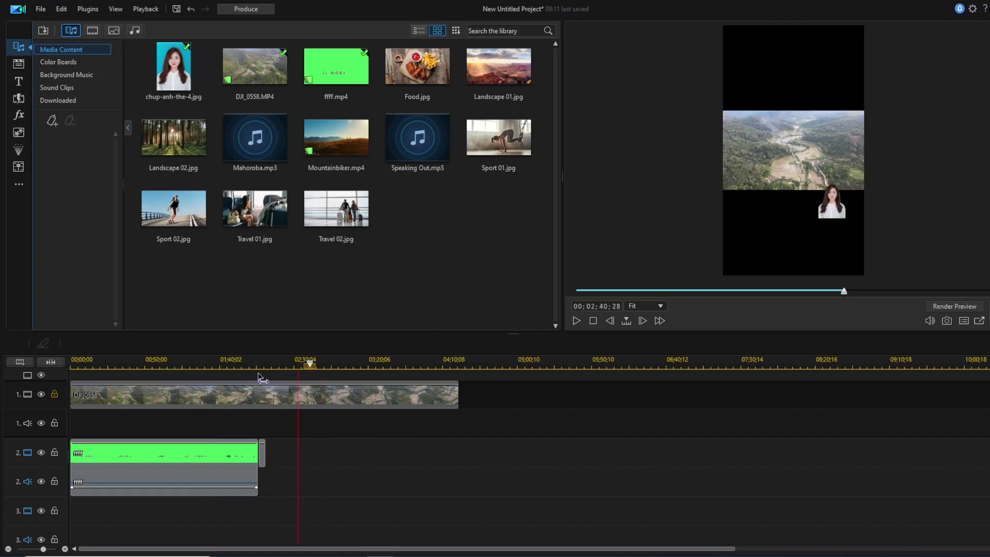
drag(260, 378, 215, 382)
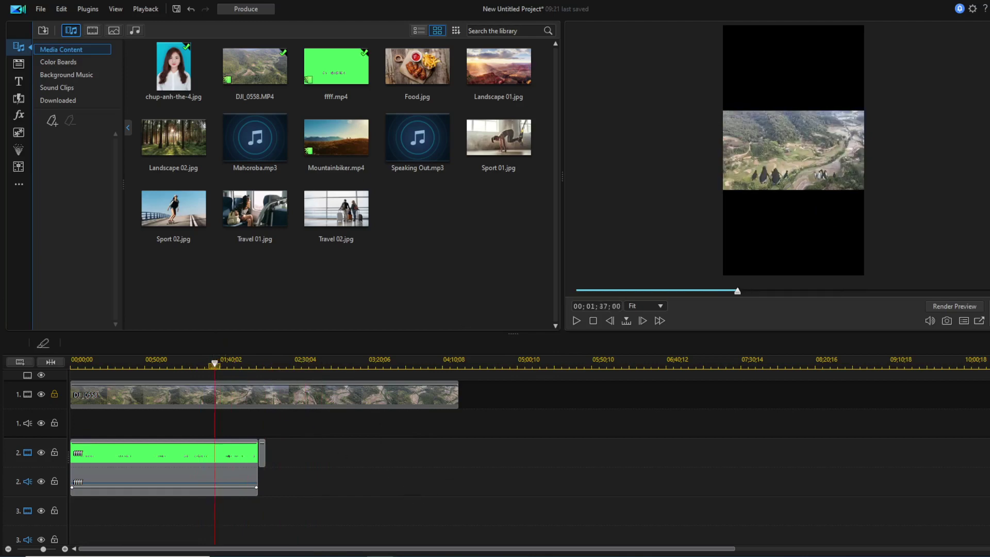